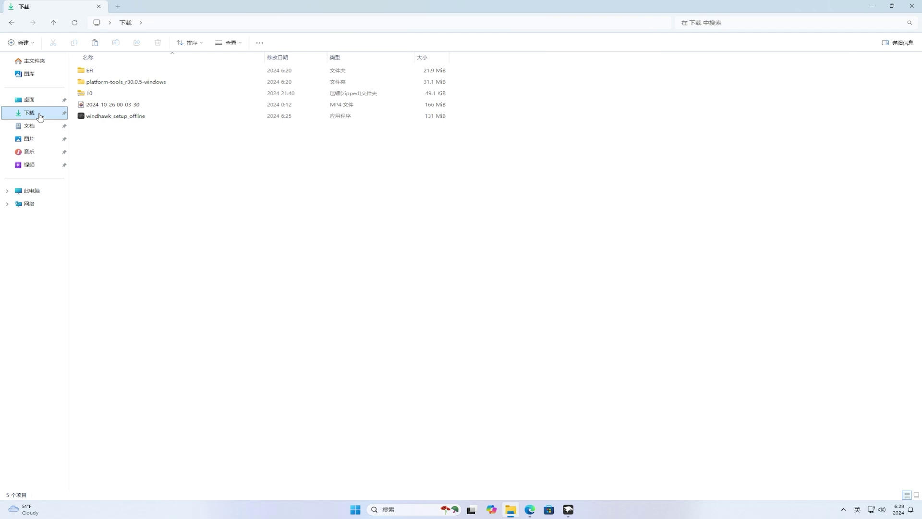
# - Select the EFI and platform-tools folders singly and together, then clear the selection
pyautogui.click(110, 73)
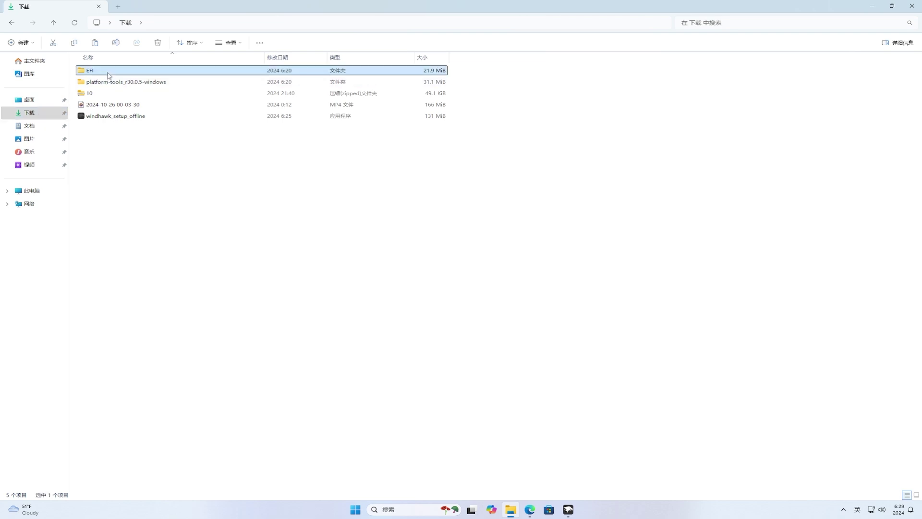
pyautogui.click(117, 83)
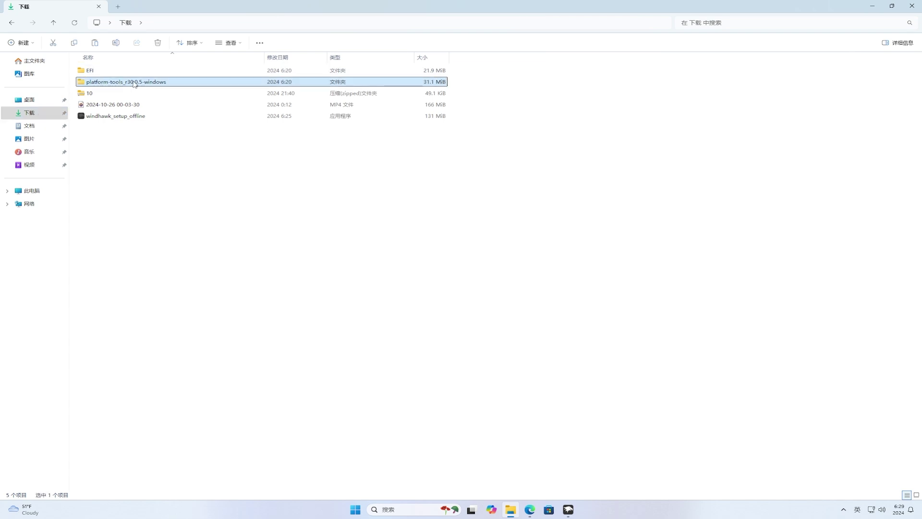
pyautogui.click(471, 72)
pyautogui.moveTo(461, 78); pyautogui.dragTo(462, 85)
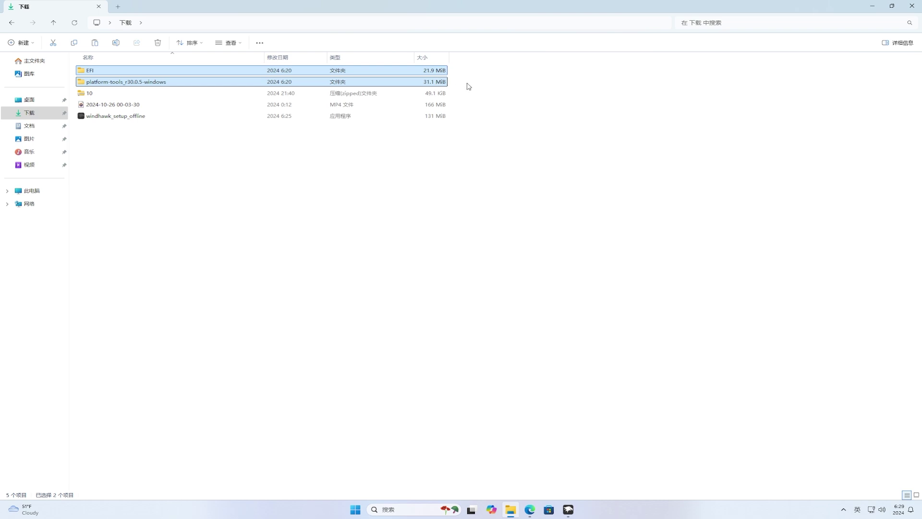
pyautogui.click(479, 86)
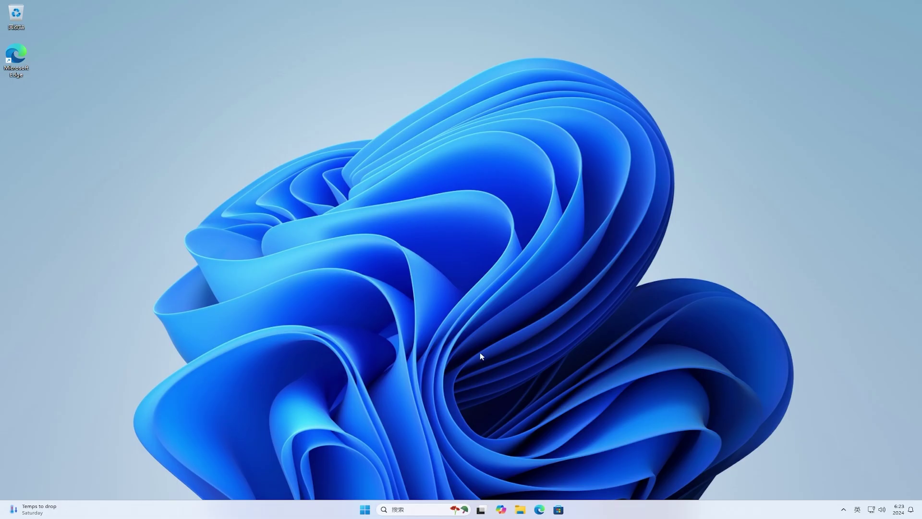
# - Show the Downloads folder in File Explorer's Details view
pyautogui.click(521, 510)
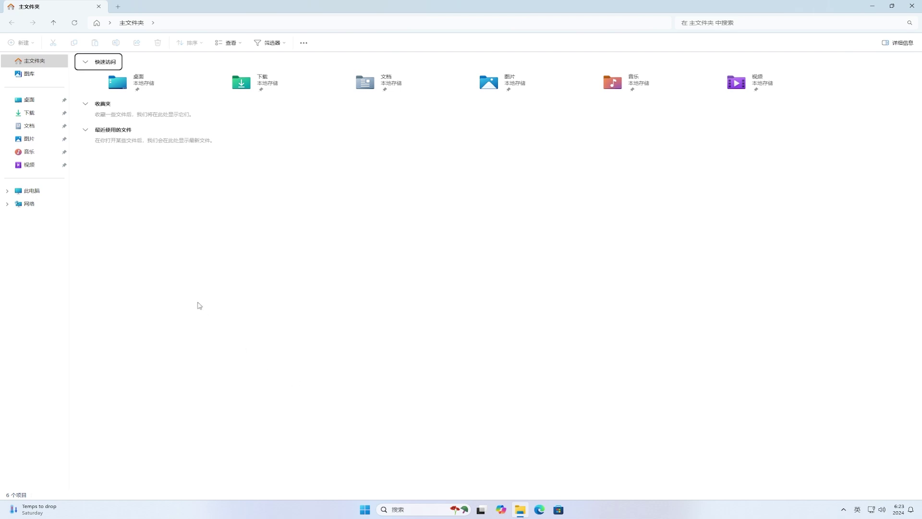
pyautogui.click(42, 120)
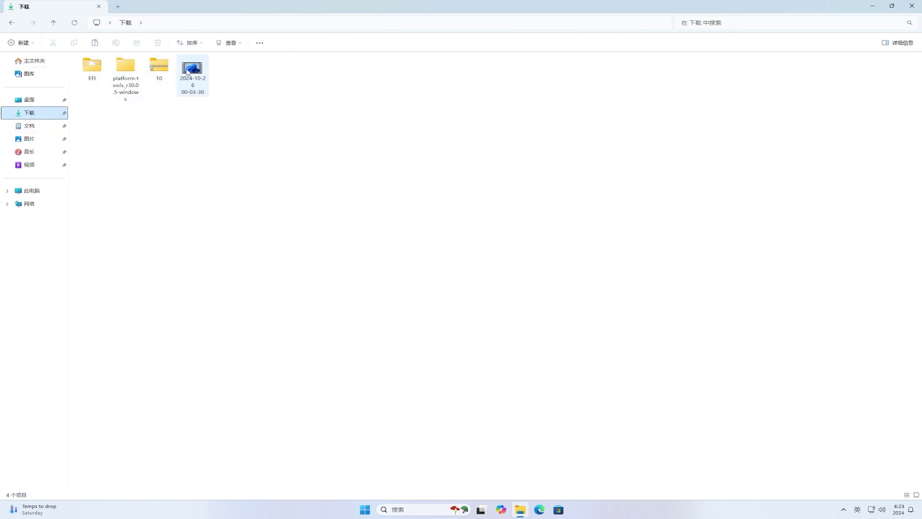
pyautogui.click(231, 45)
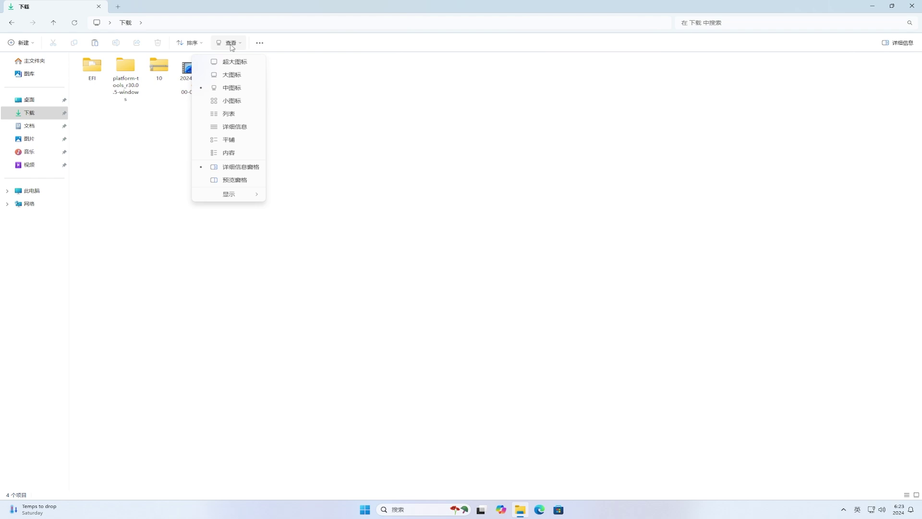
pyautogui.click(235, 126)
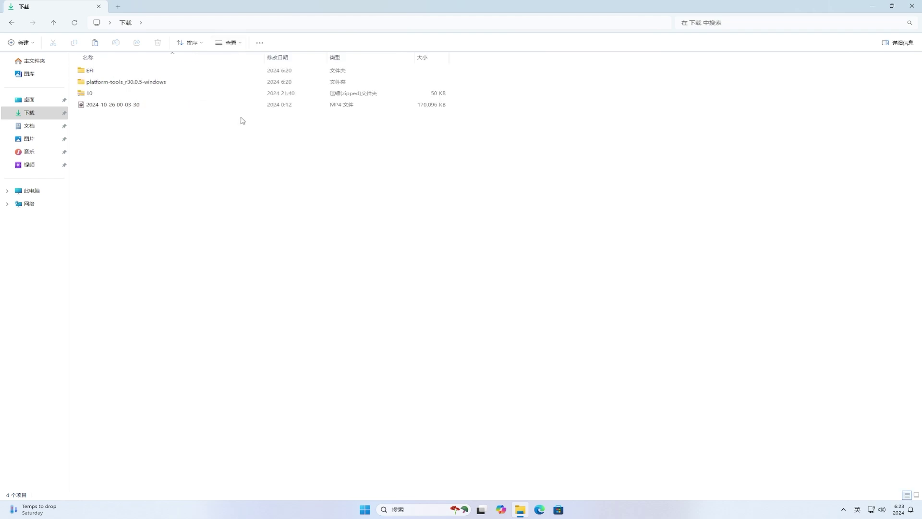
# - Check the MP4, zip, platform-tools and EFI rows for sizes, then close File Explorer
pyautogui.click(132, 106)
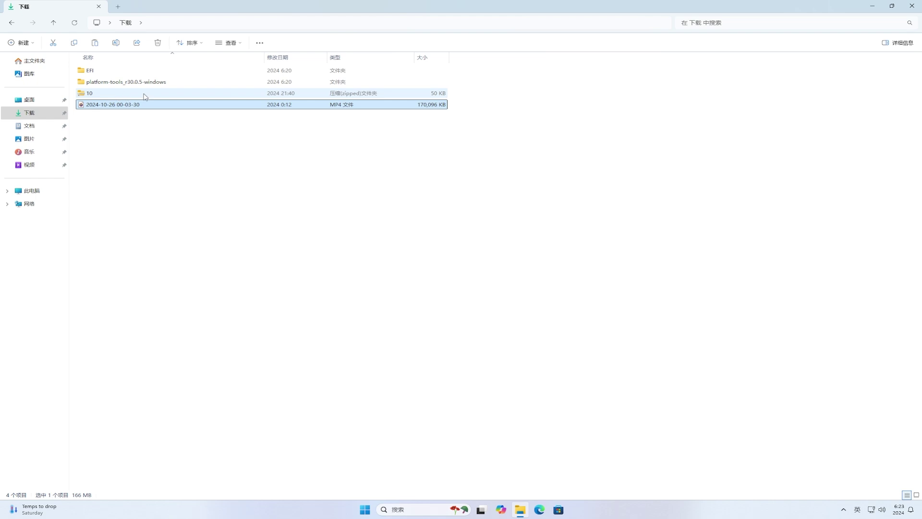
pyautogui.click(146, 95)
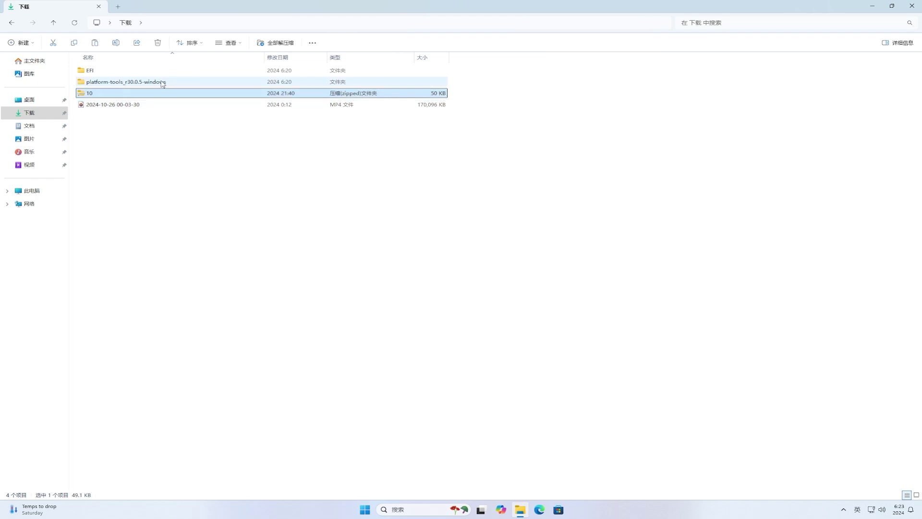
pyautogui.click(164, 83)
pyautogui.click(429, 72)
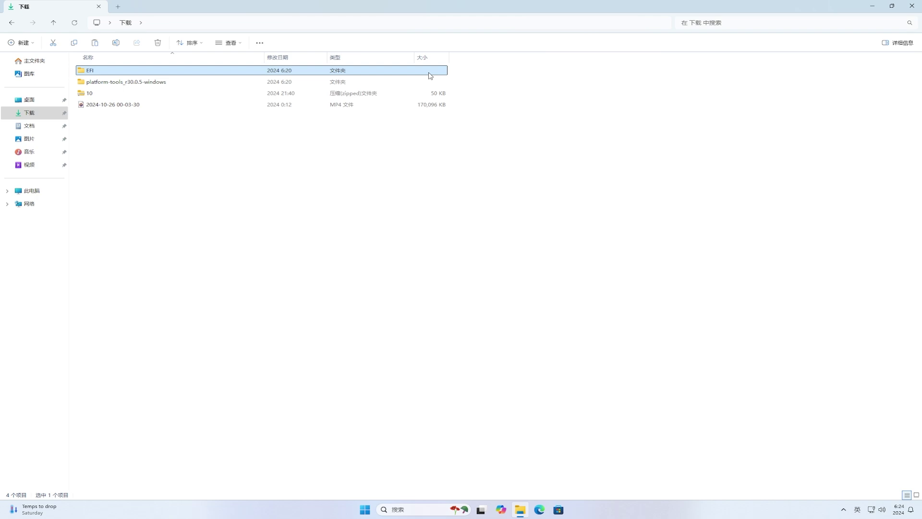
pyautogui.click(913, 7)
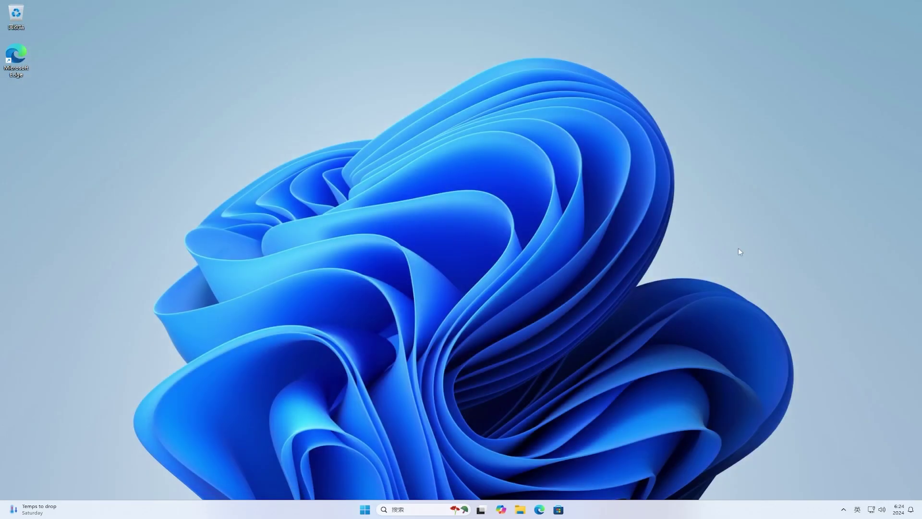
# - Search Bing for 'windhawk' in a new Edge window
pyautogui.click(537, 511)
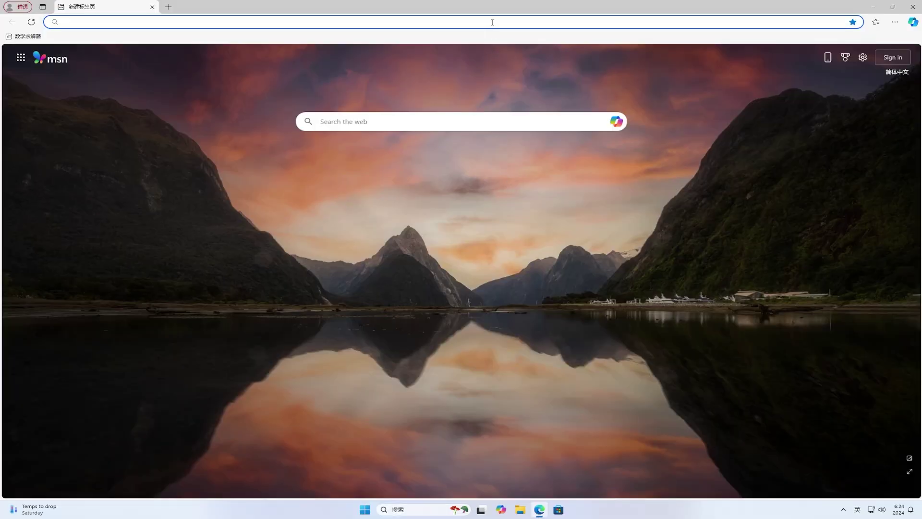
pyautogui.press('shift')
pyautogui.write('windhawk')
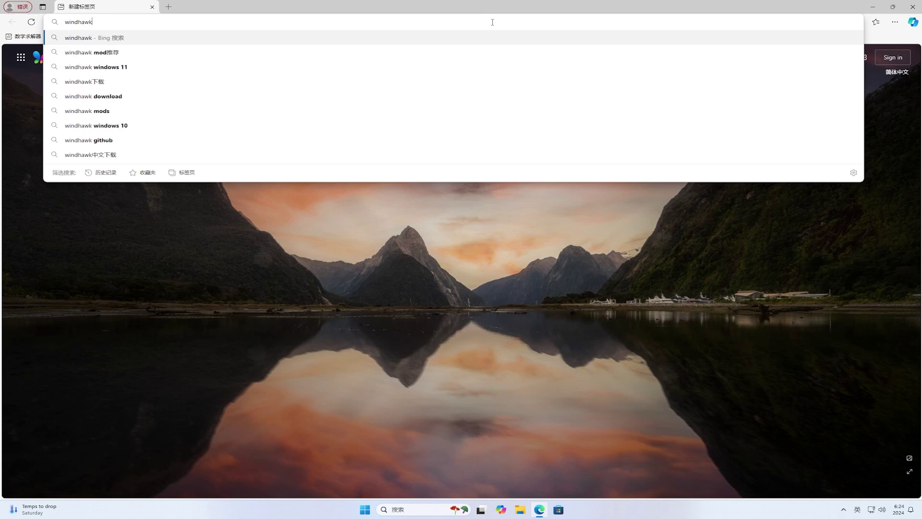
pyautogui.press('Return')
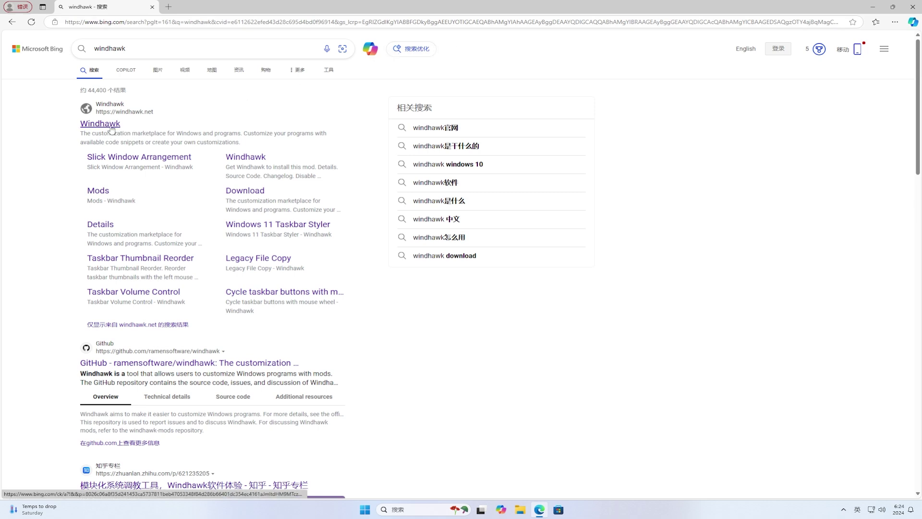
# - Download windhawk_setup_offline.exe from the v1.5.1 GitHub release page and run it
pyautogui.click(133, 364)
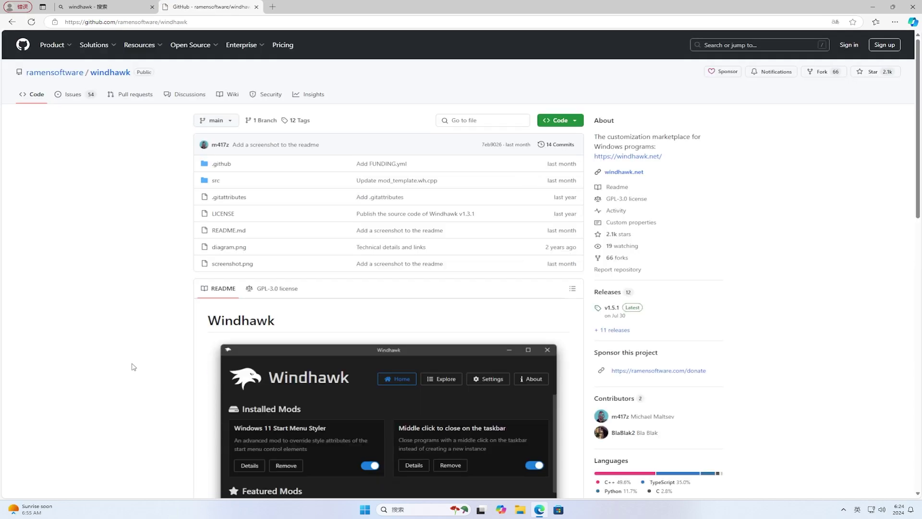
pyautogui.click(612, 308)
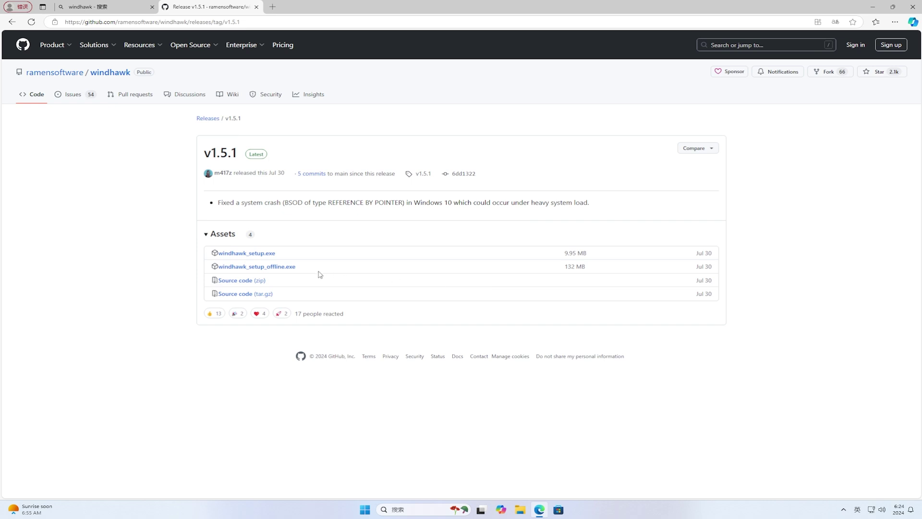
pyautogui.click(283, 268)
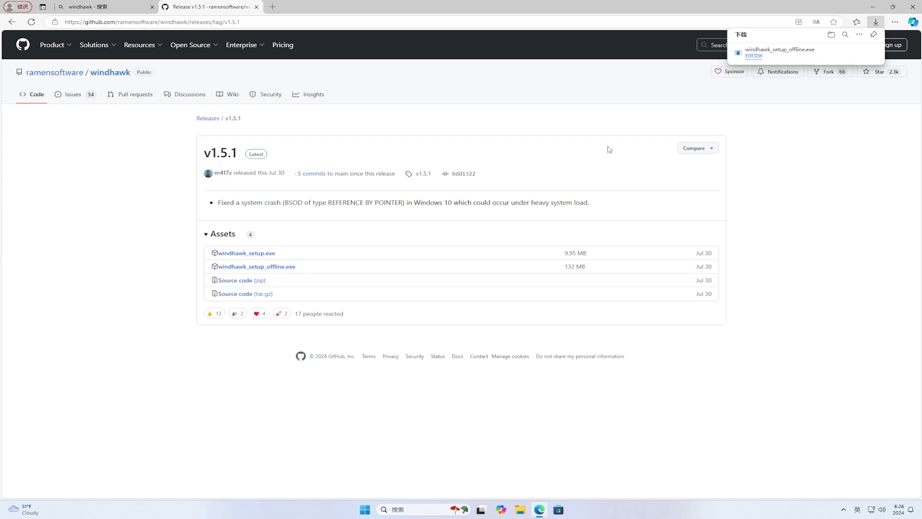
pyautogui.click(754, 56)
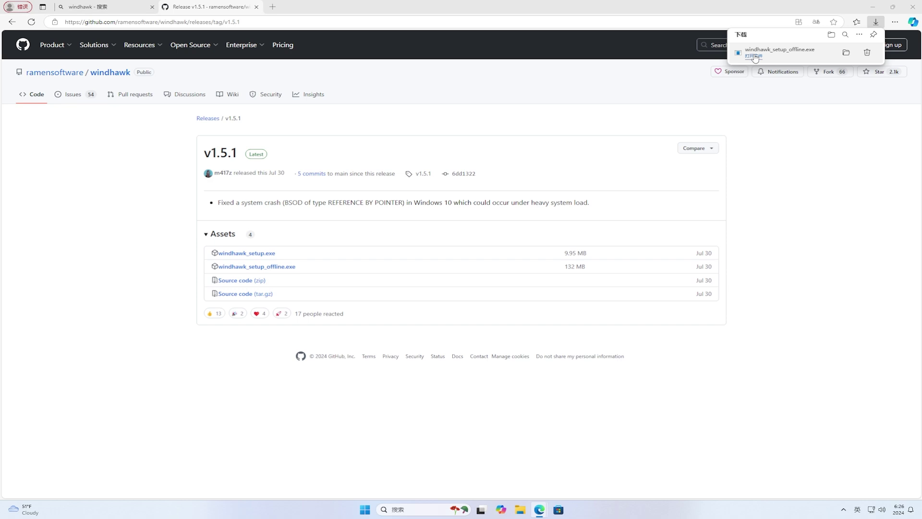
# - Install Windhawk v1.5.1 in Chinese with the standard options and default location, then launch it
pyautogui.click(875, 8)
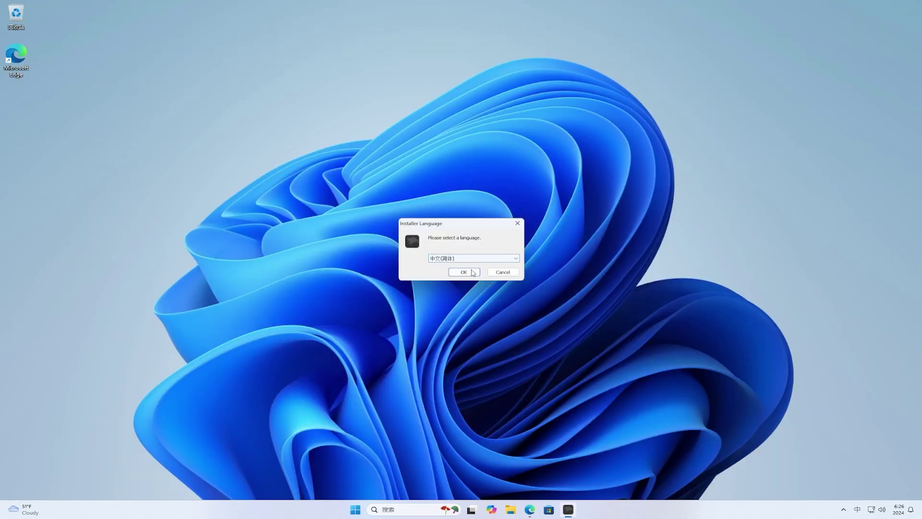
pyautogui.click(467, 273)
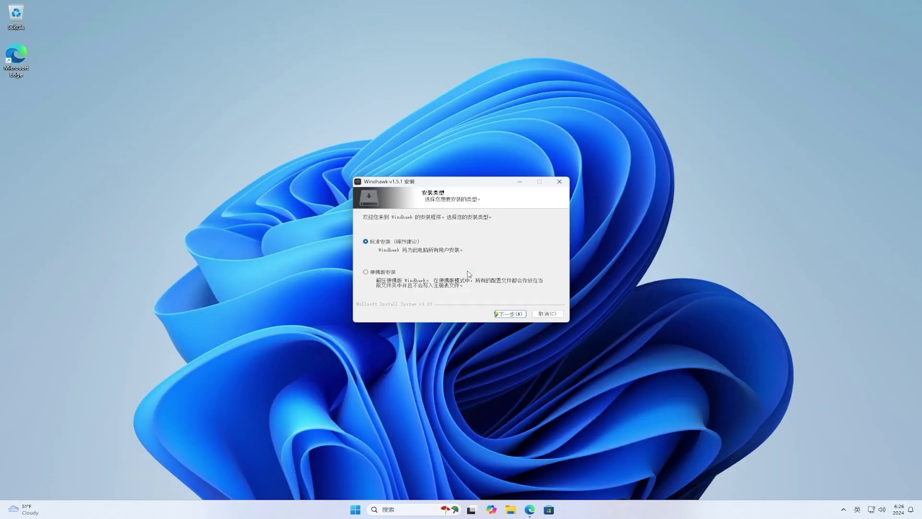
pyautogui.click(511, 313)
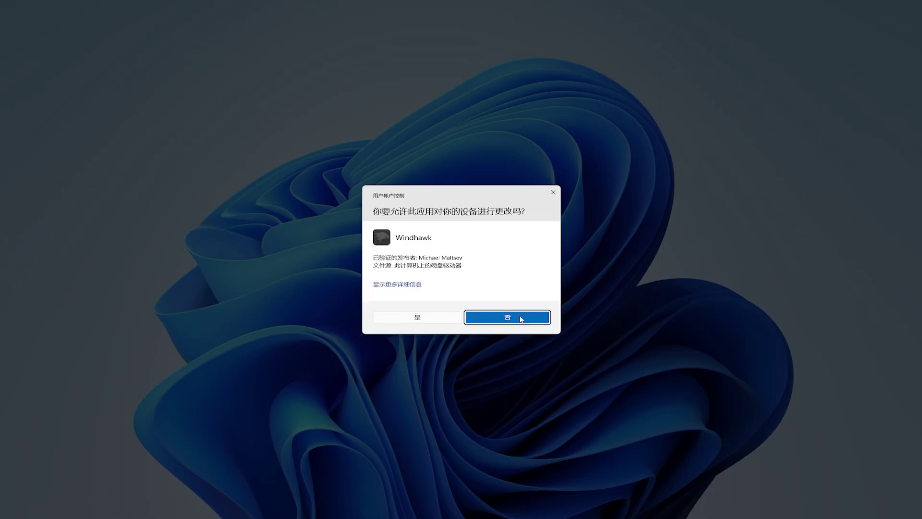
pyautogui.click(431, 318)
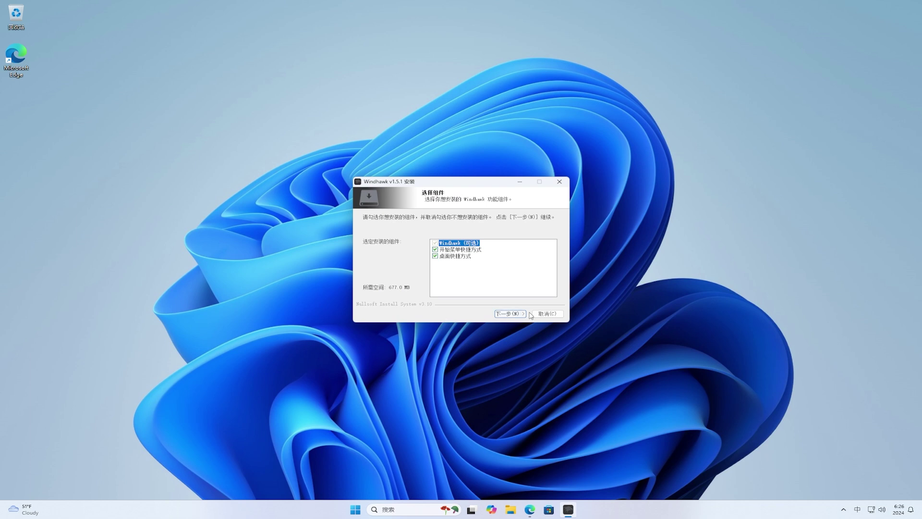
pyautogui.click(522, 317)
pyautogui.click(522, 316)
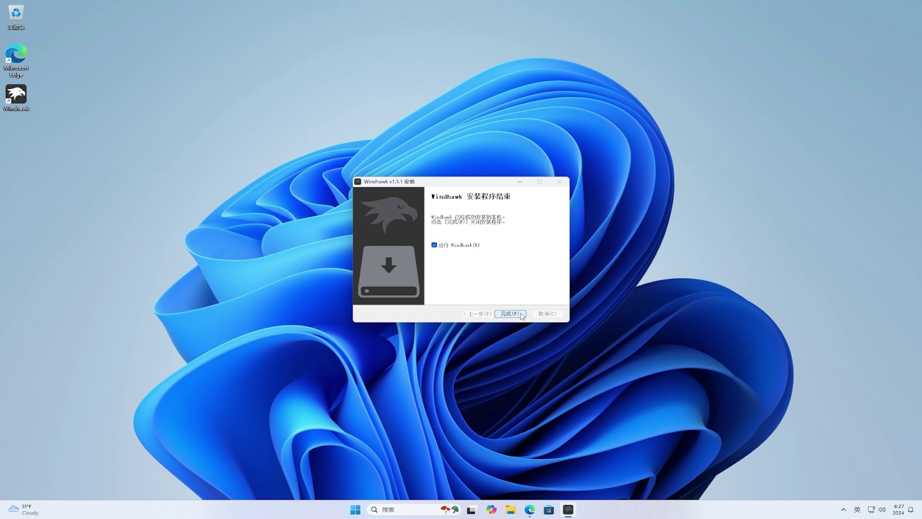
pyautogui.click(511, 313)
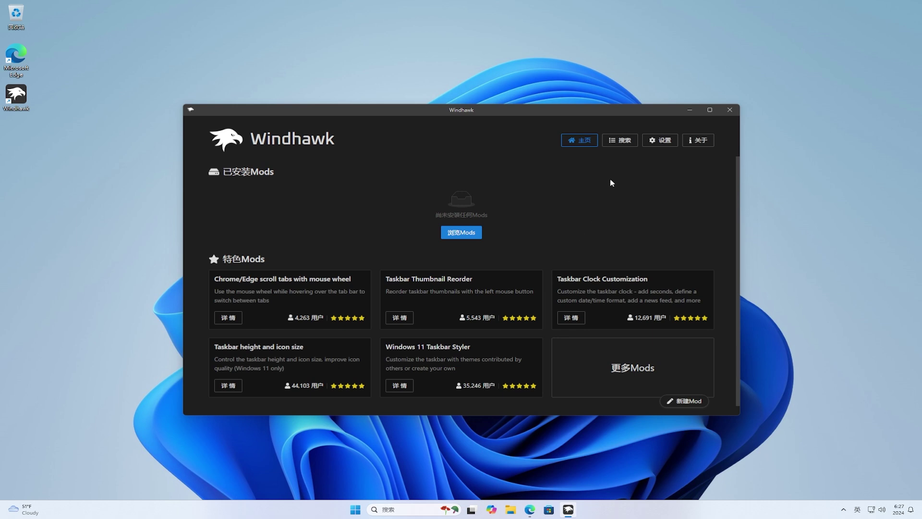
# - Browse Windhawk's mod list and open the 'Better file sizes in Explorer details' mod
pyautogui.click(634, 141)
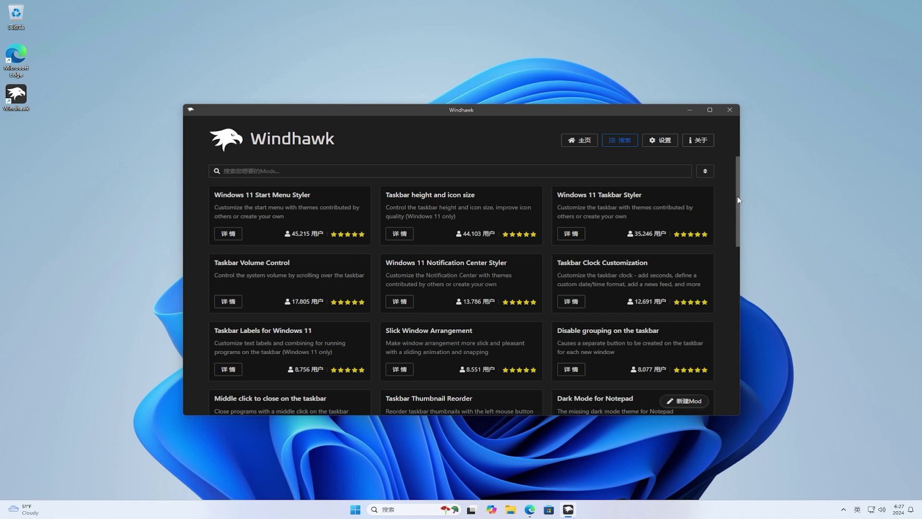
pyautogui.moveTo(738, 200); pyautogui.dragTo(745, 280)
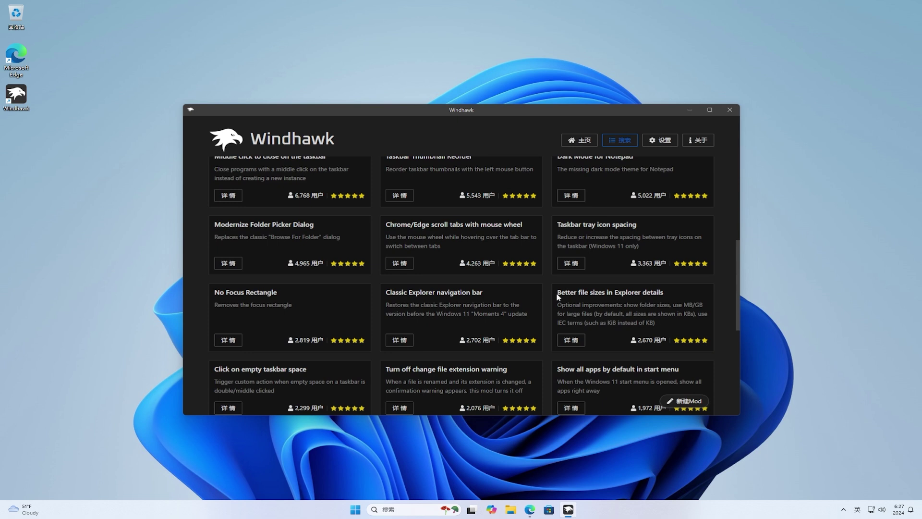
pyautogui.moveTo(558, 295); pyautogui.dragTo(665, 296)
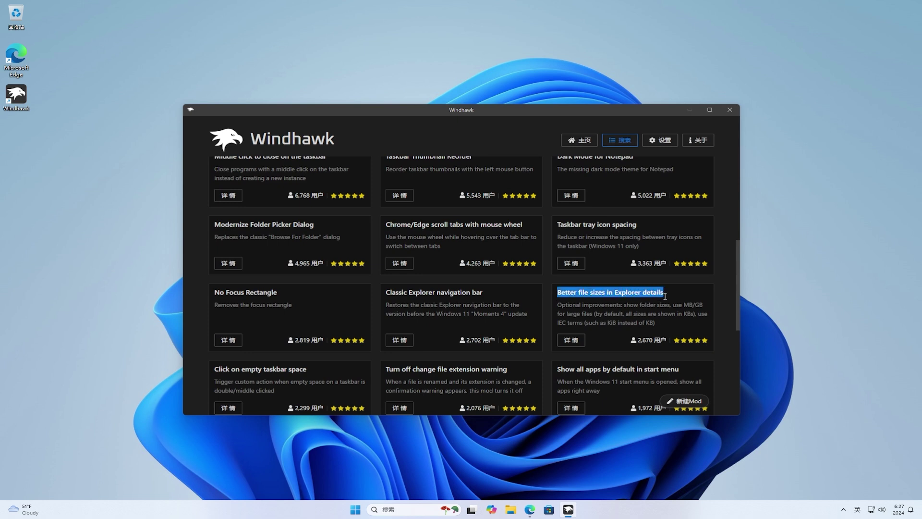
pyautogui.click(675, 299)
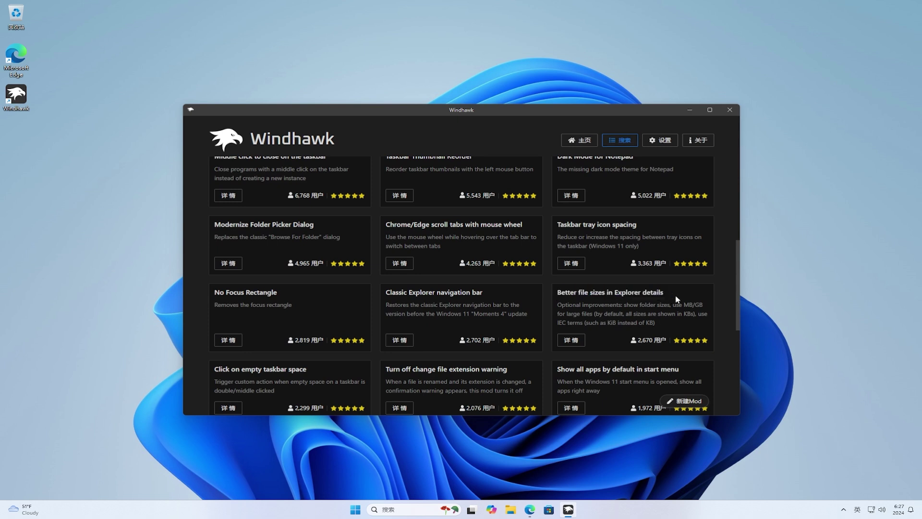
pyautogui.click(575, 342)
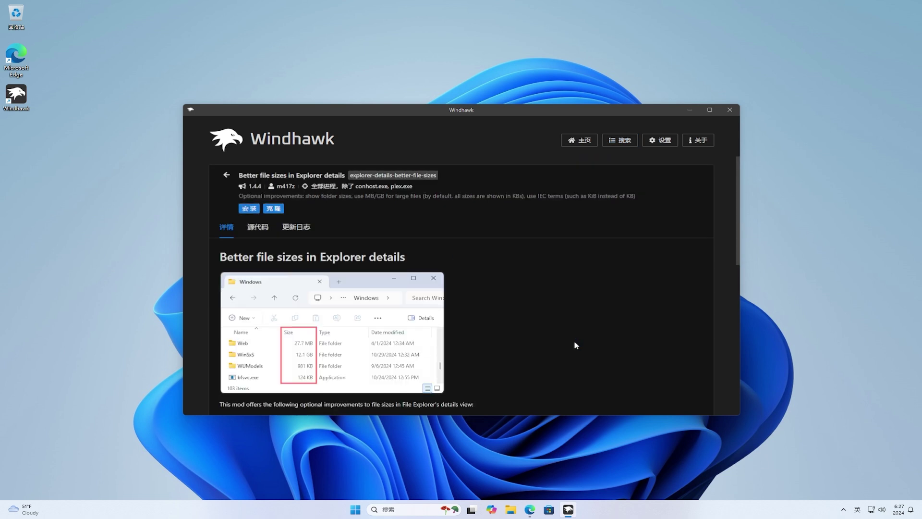
# - Install the mod version 1.4.4, accepting the risk warning
pyautogui.click(250, 209)
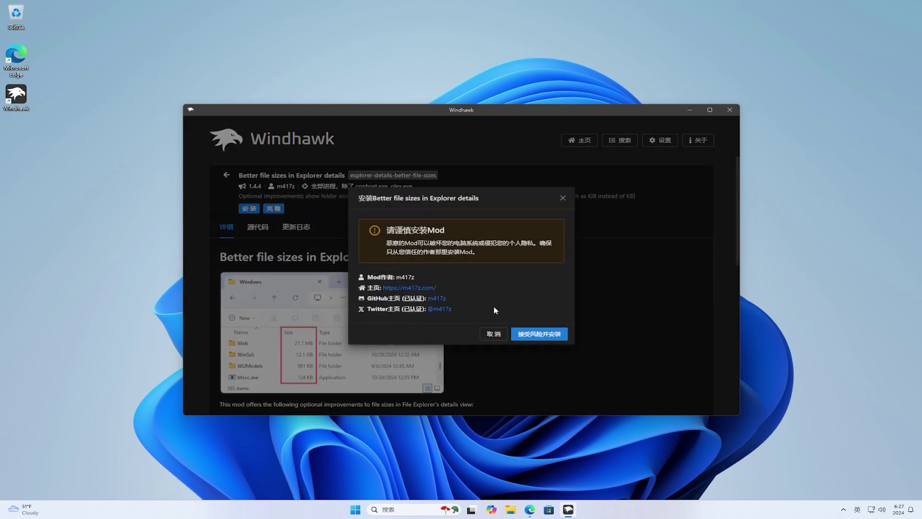
pyautogui.click(558, 335)
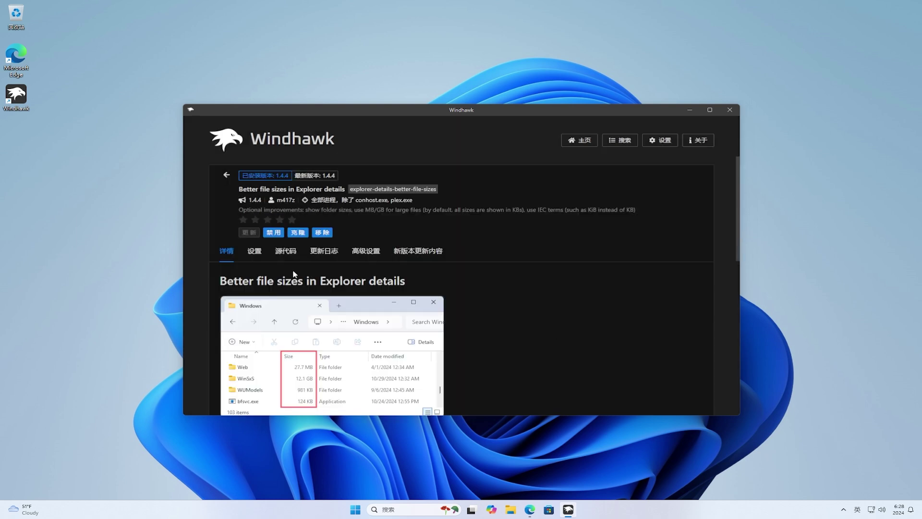
# - Set folder sizes to 'Enabled, calculated manually', turn on IEC terms, save, and minimize Windhawk
pyautogui.click(254, 256)
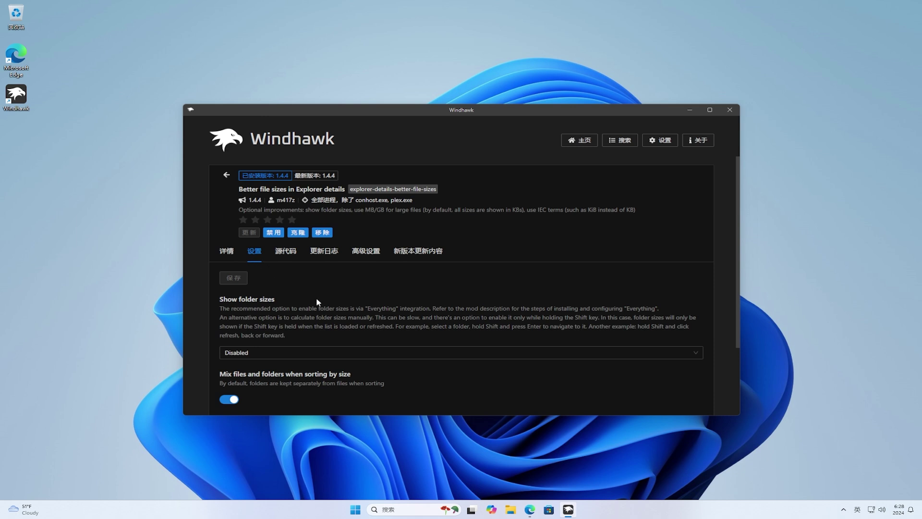
pyautogui.click(470, 358)
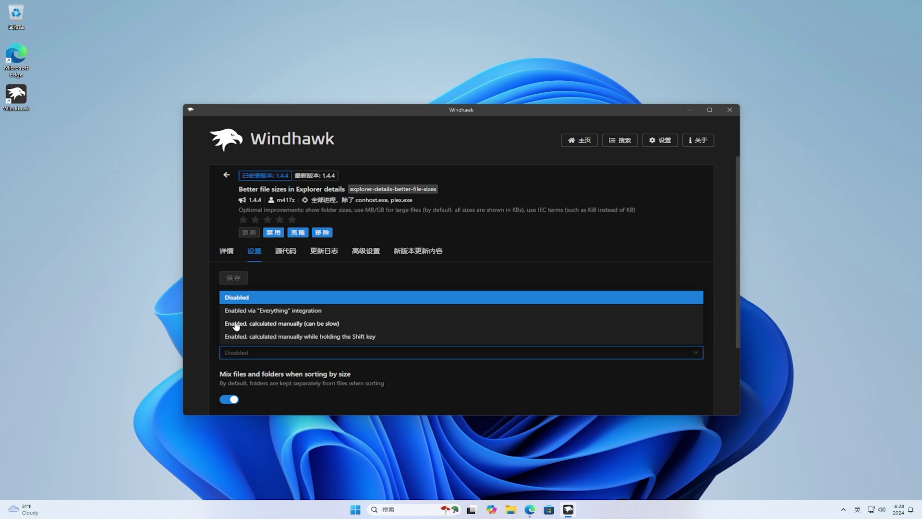
pyautogui.click(360, 324)
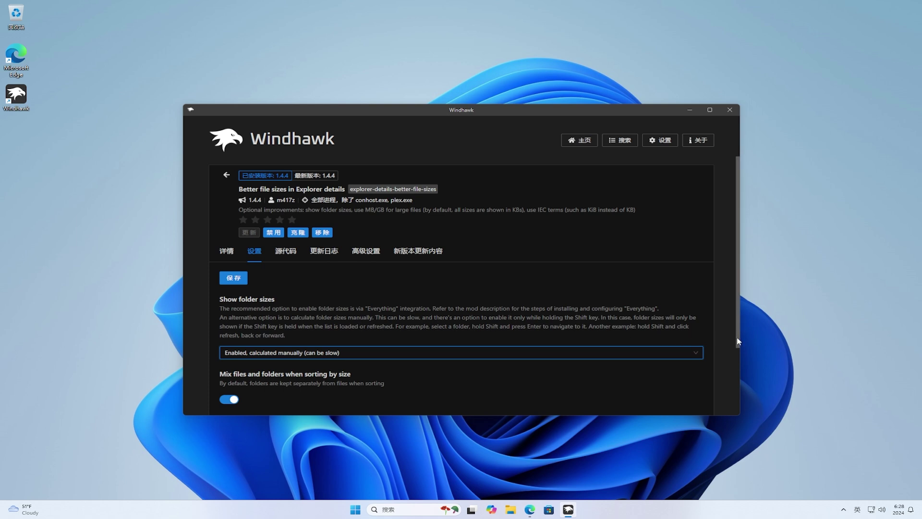
pyautogui.moveTo(738, 341); pyautogui.dragTo(745, 410)
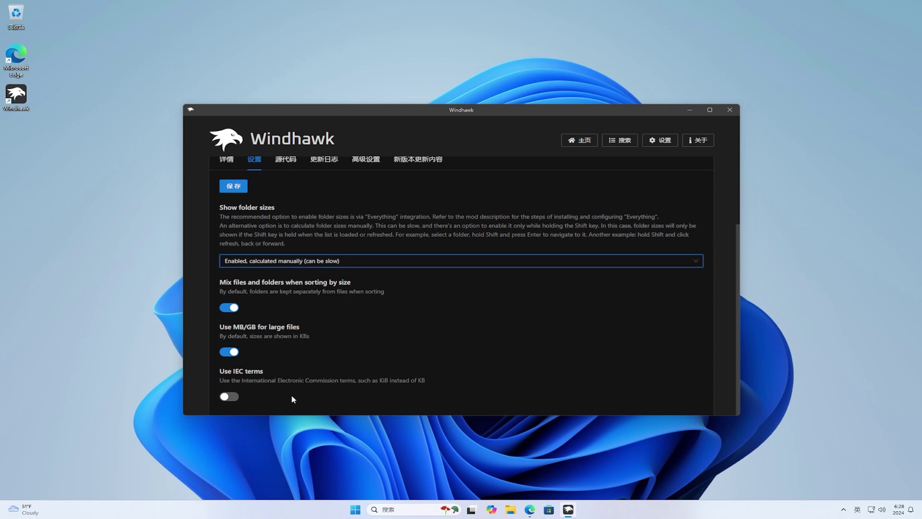
pyautogui.click(230, 397)
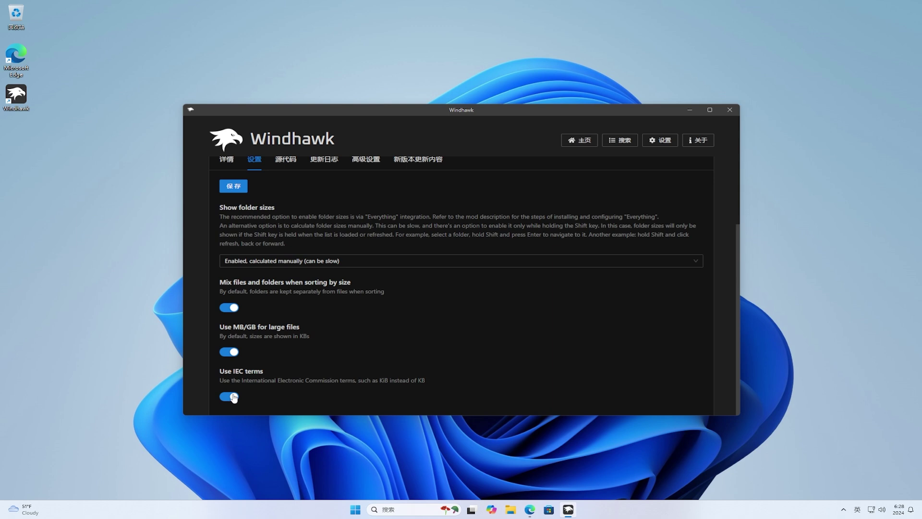
pyautogui.click(234, 186)
pyautogui.click(689, 112)
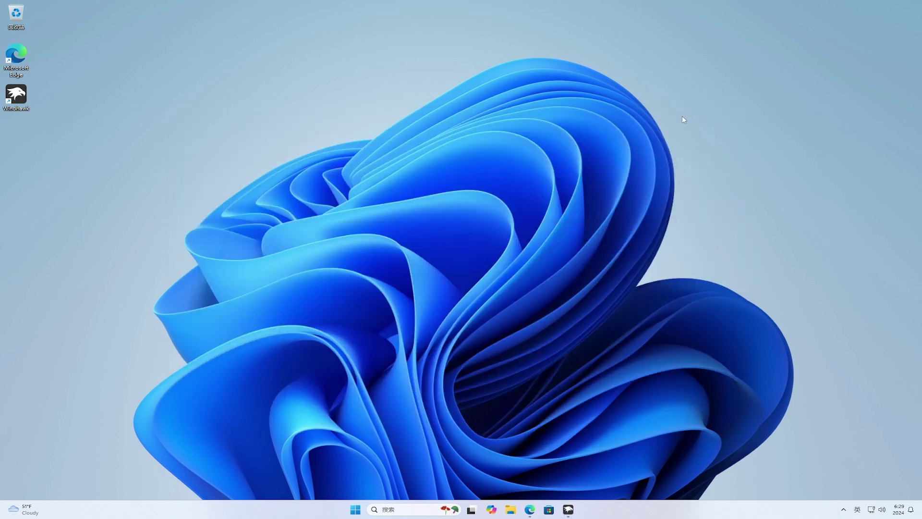
# - Open Downloads in File Explorer and select the EFI and platform-tools folders to see MiB sizes
pyautogui.click(510, 510)
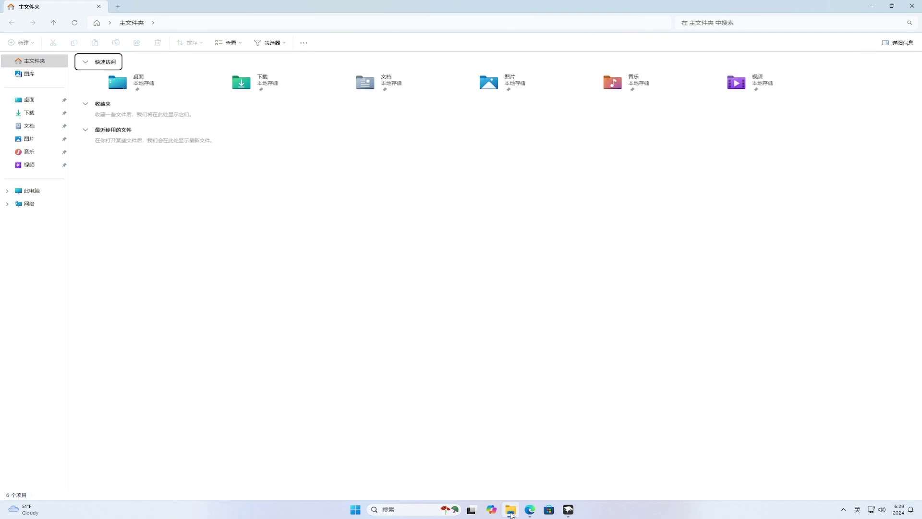
pyautogui.click(39, 116)
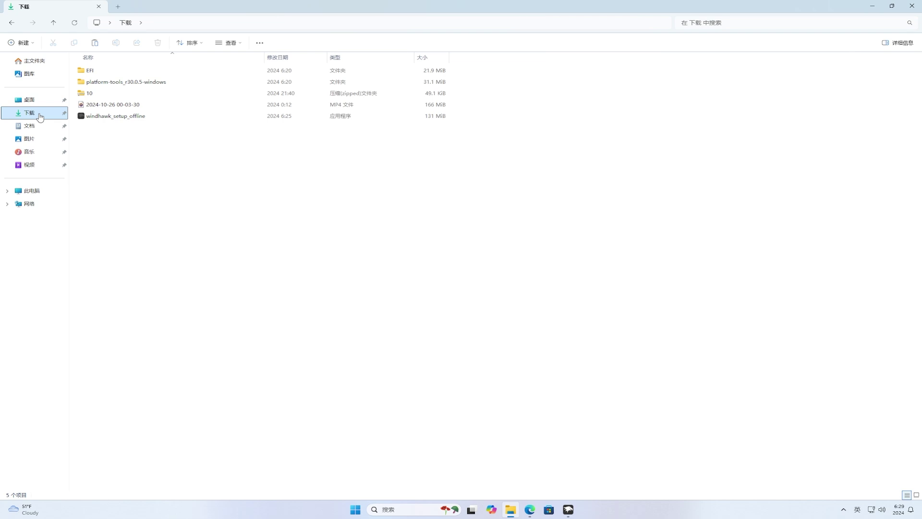
pyautogui.click(109, 72)
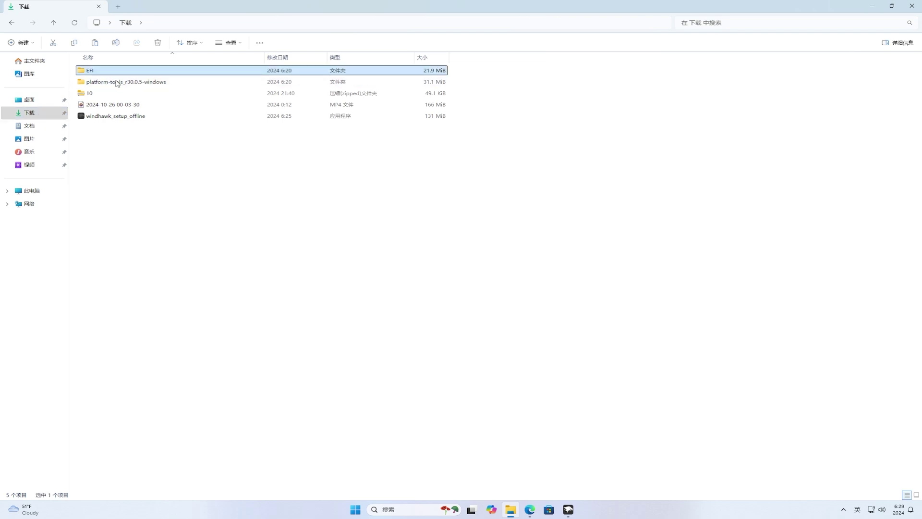
pyautogui.click(116, 83)
pyautogui.moveTo(473, 70); pyautogui.dragTo(435, 89)
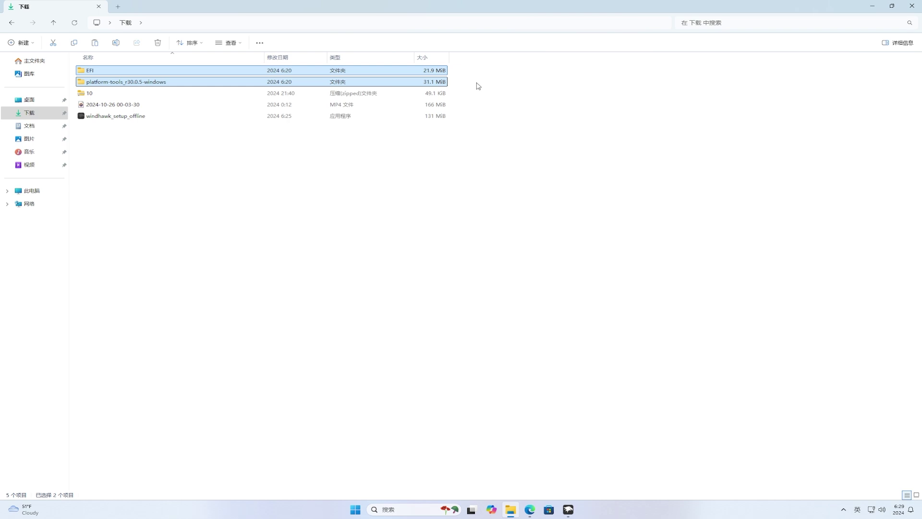
pyautogui.click(478, 86)
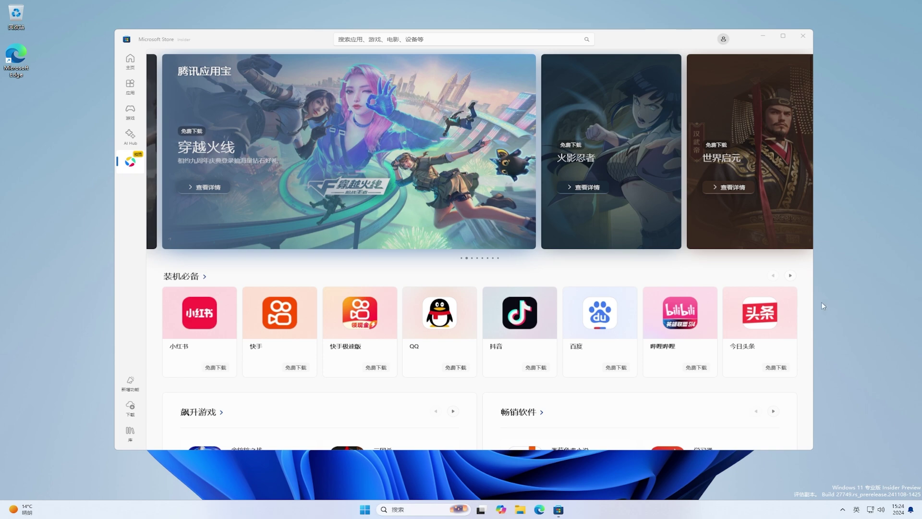
pyautogui.scroll(-1, 807, 306)
pyautogui.scroll(-4, 807, 306)
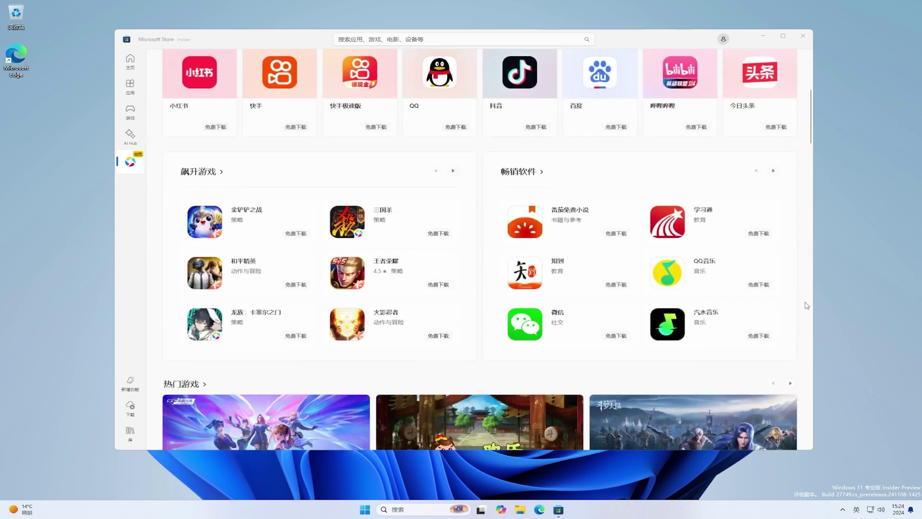
pyautogui.scroll(-7, 807, 305)
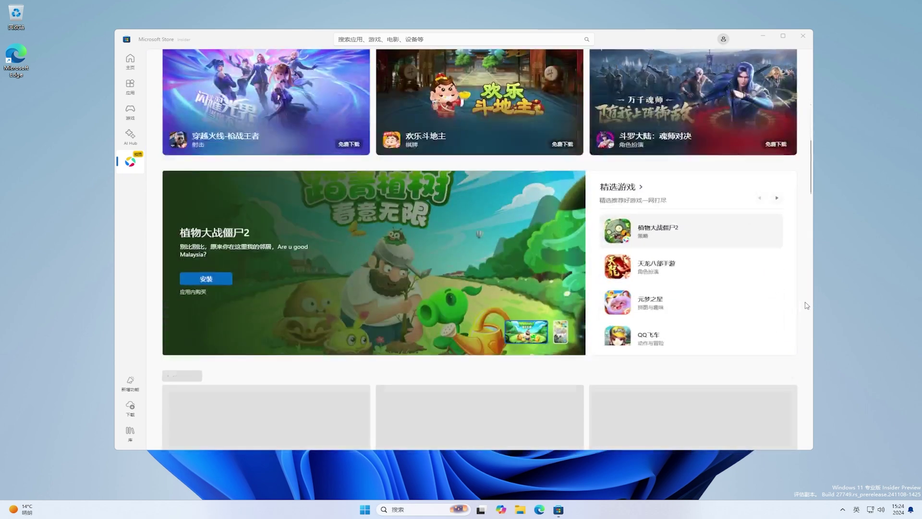
pyautogui.scroll(-7, 807, 306)
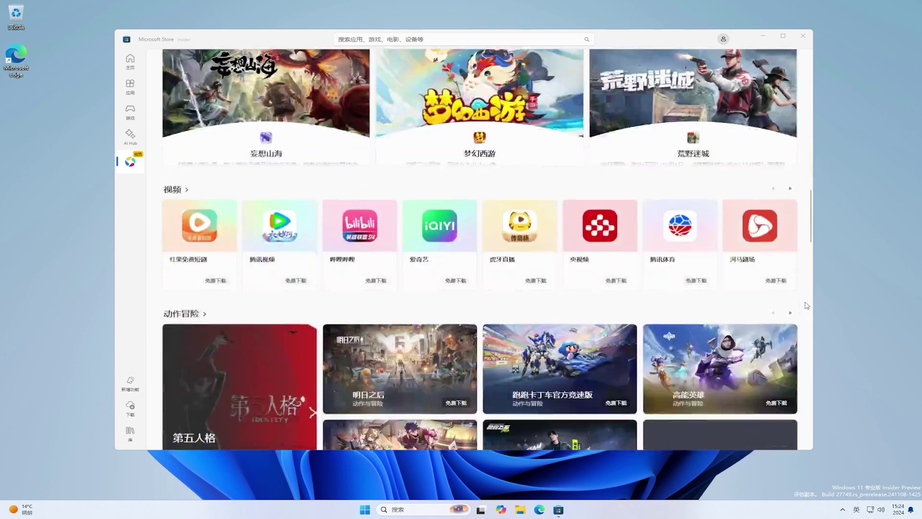
pyautogui.scroll(-1, 807, 305)
pyautogui.scroll(-7, 807, 306)
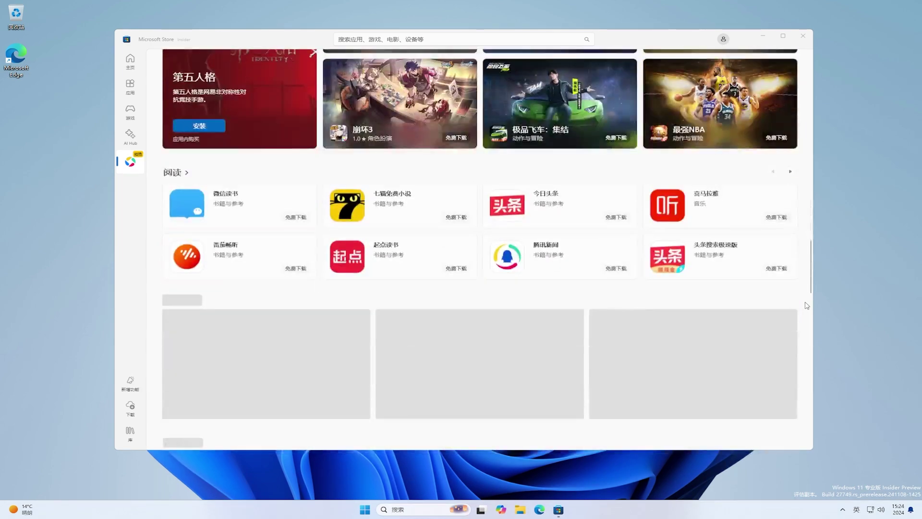
pyautogui.scroll(-2, 807, 306)
pyautogui.scroll(-3, 807, 305)
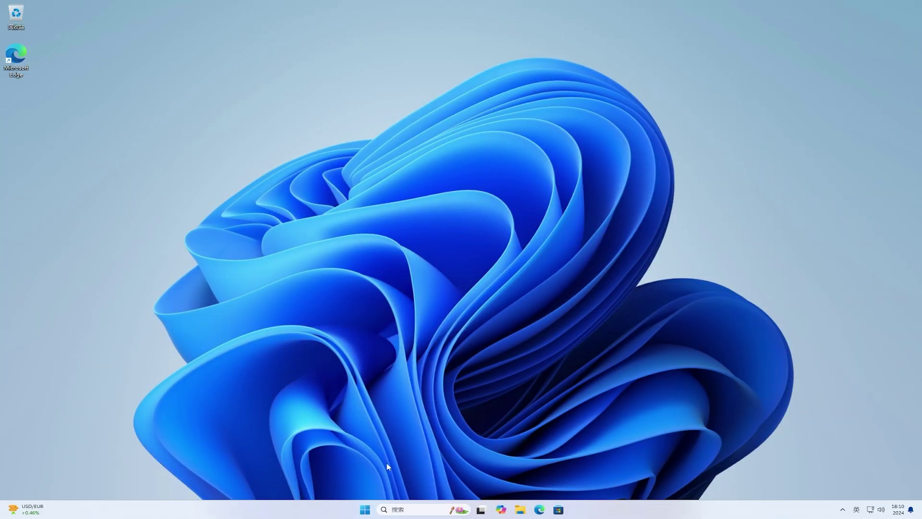
# - Run a Windows Update check from Settings, installing the Defender intelligence update KB2267602
pyautogui.click(365, 509)
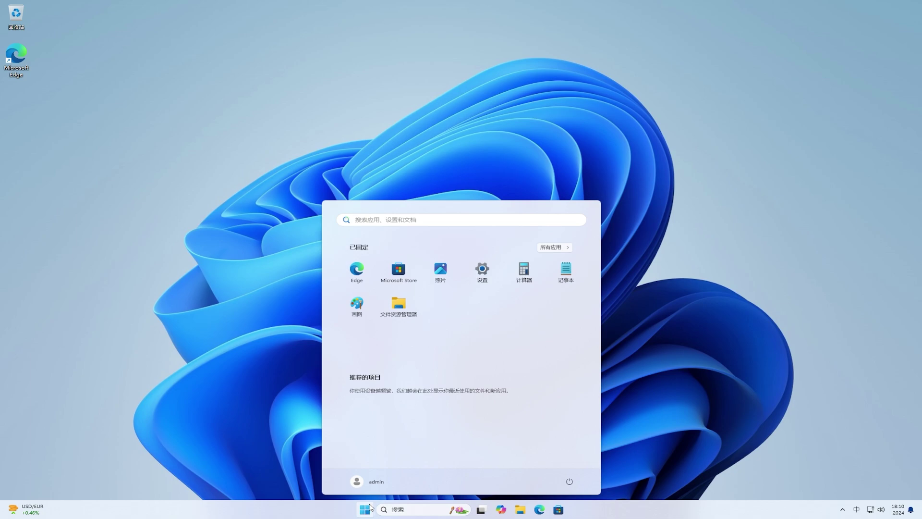
pyautogui.click(484, 273)
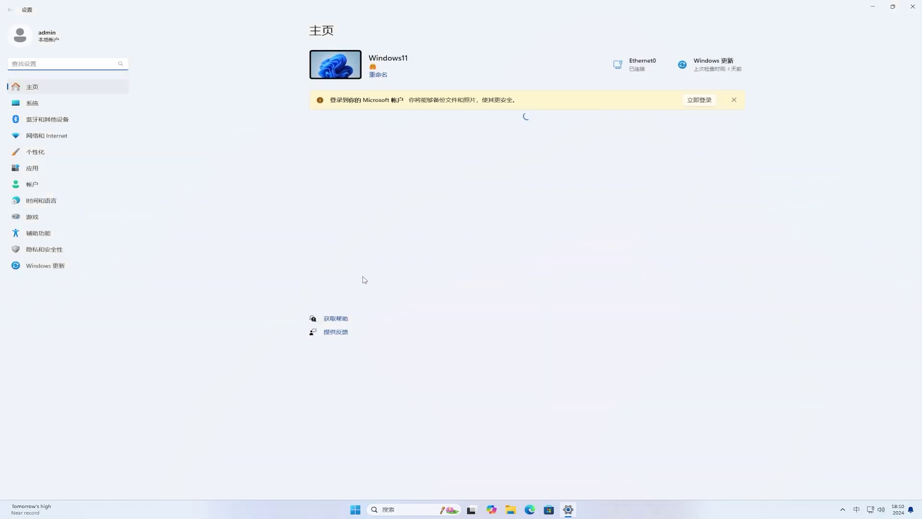
pyautogui.click(74, 267)
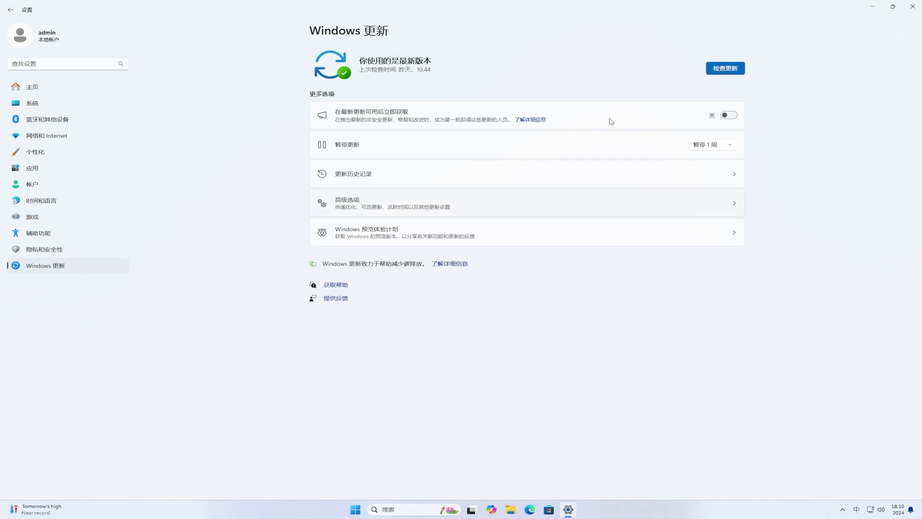
pyautogui.click(734, 70)
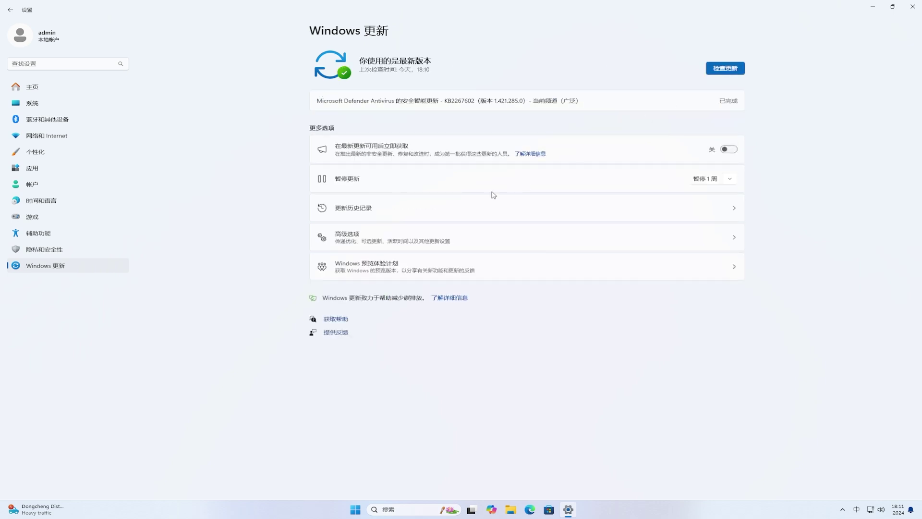
# - Switch 'Send optional diagnostic data' on from the Windows Insider Program page's link, then go back
pyautogui.click(346, 267)
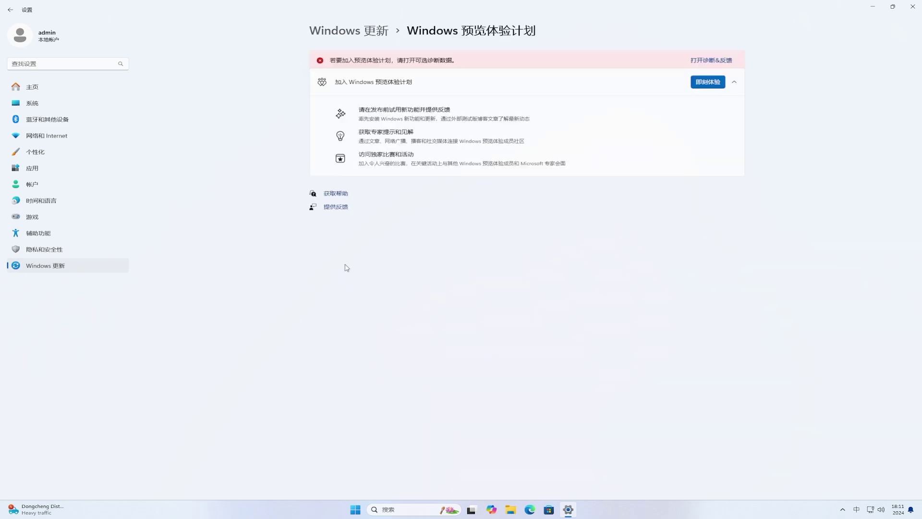
pyautogui.click(725, 56)
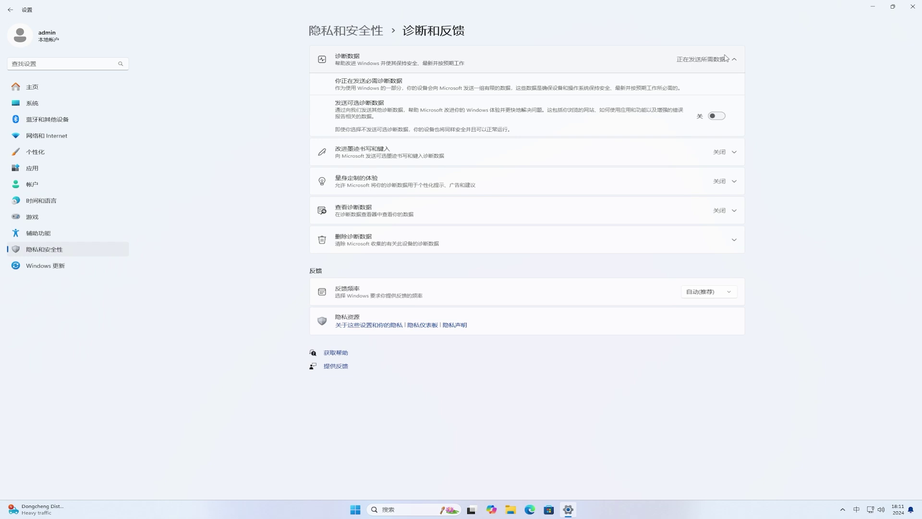
pyautogui.click(721, 116)
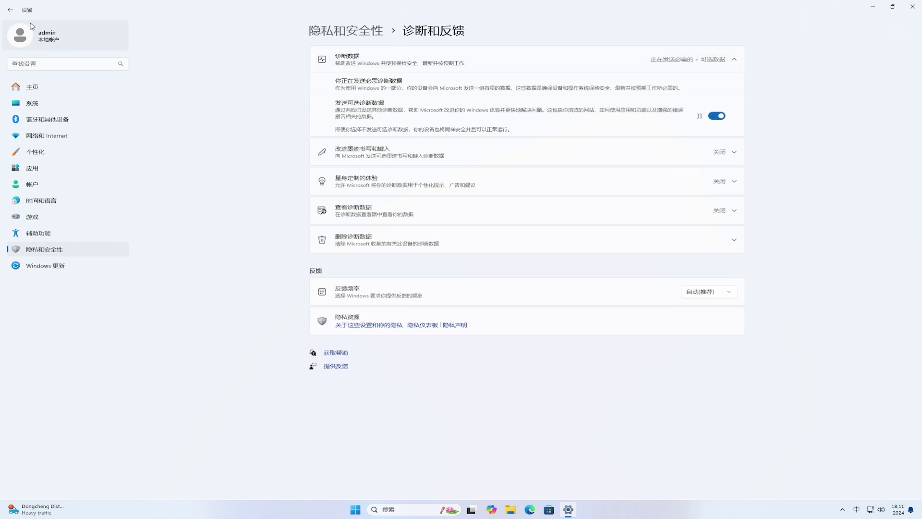
pyautogui.click(11, 15)
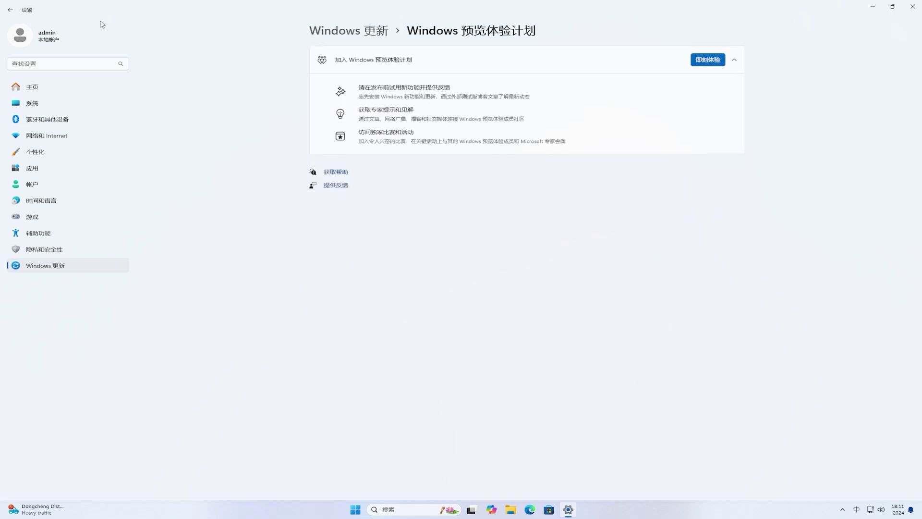
# - Start joining the Windows Insider Program and choose to link a Microsoft account
pyautogui.click(712, 63)
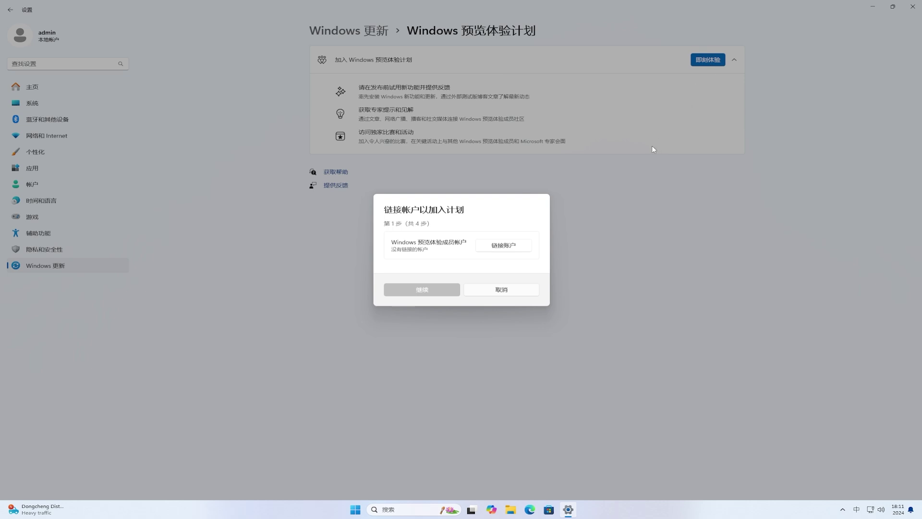
pyautogui.click(522, 247)
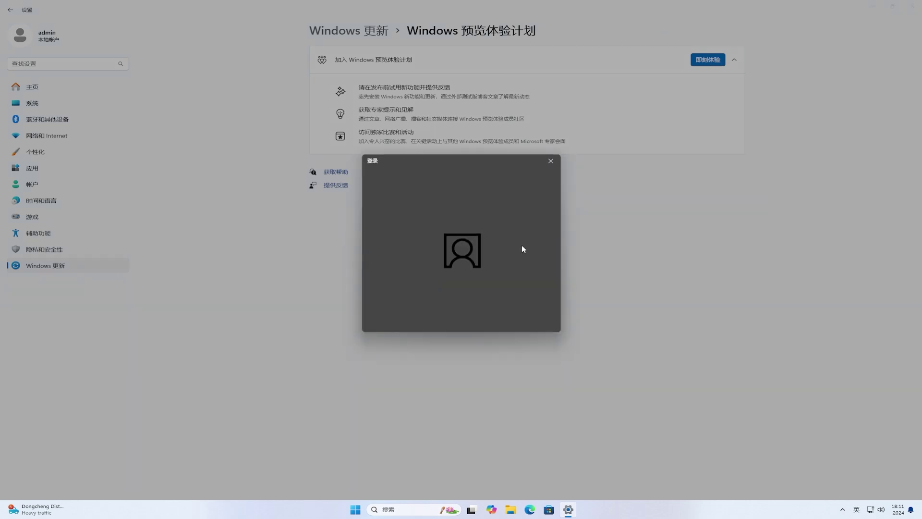
pyautogui.click(434, 231)
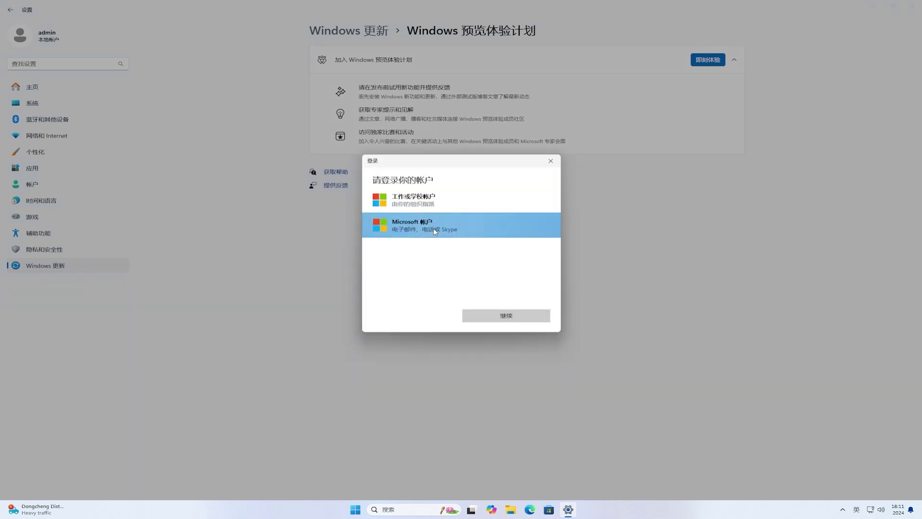
pyautogui.click(527, 317)
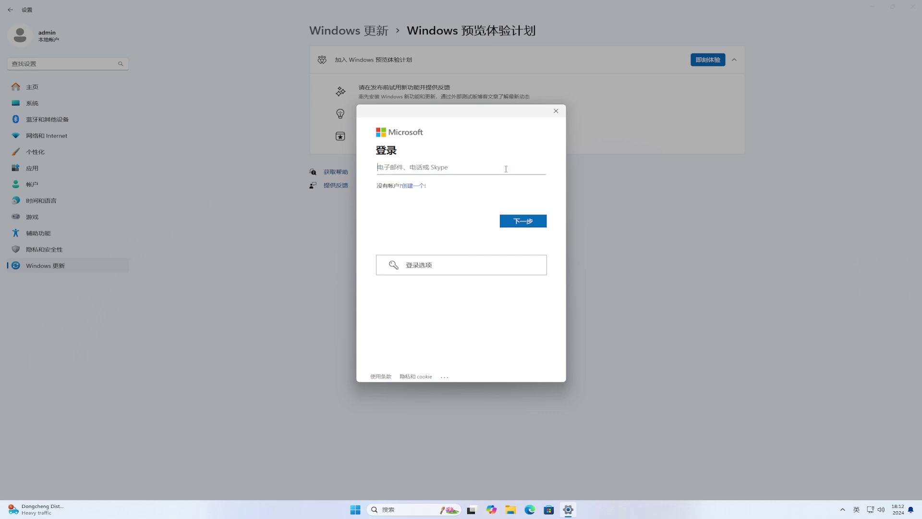
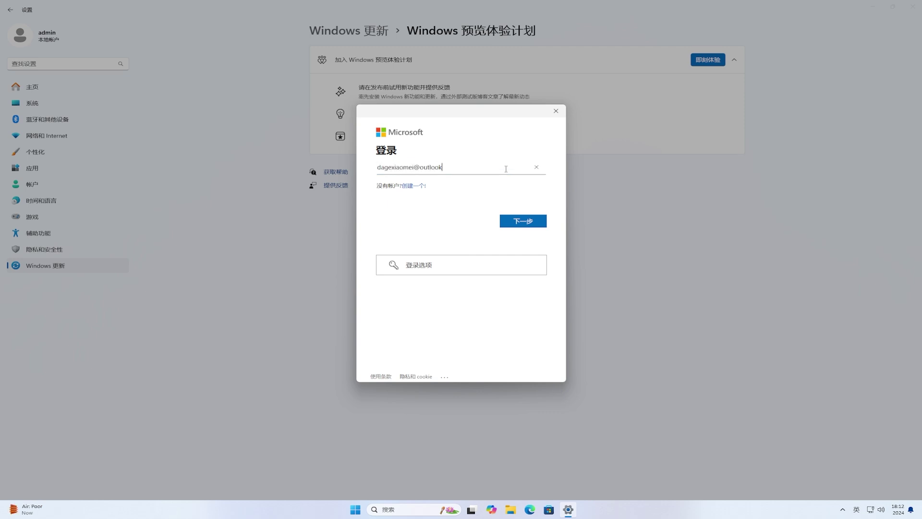
# - Sign in with the account e-mail and password, limiting sign-in to Microsoft apps only
pyautogui.click(531, 220)
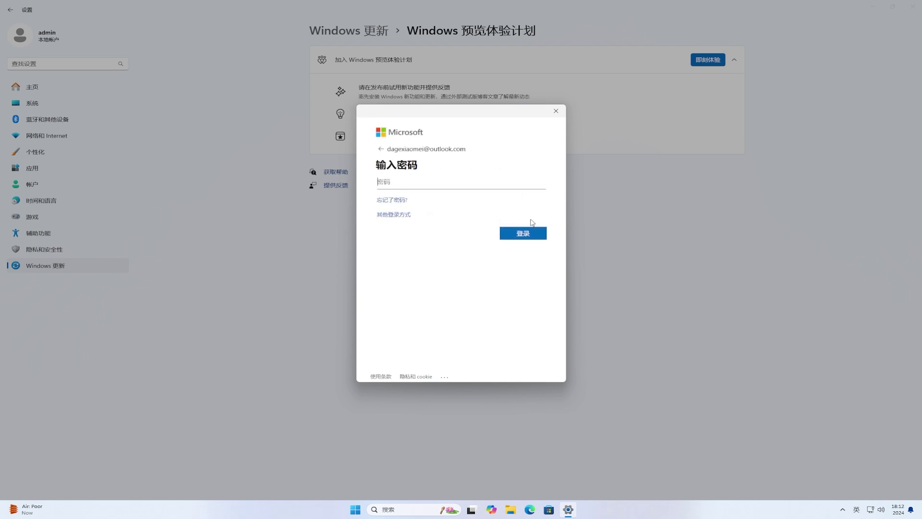
pyautogui.click(516, 183)
pyautogui.write('••••••••••••••••••')
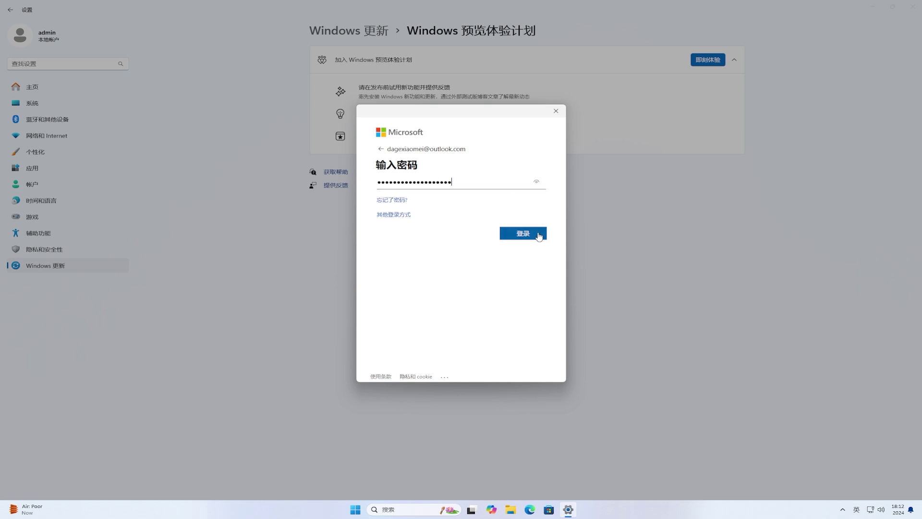
pyautogui.click(538, 234)
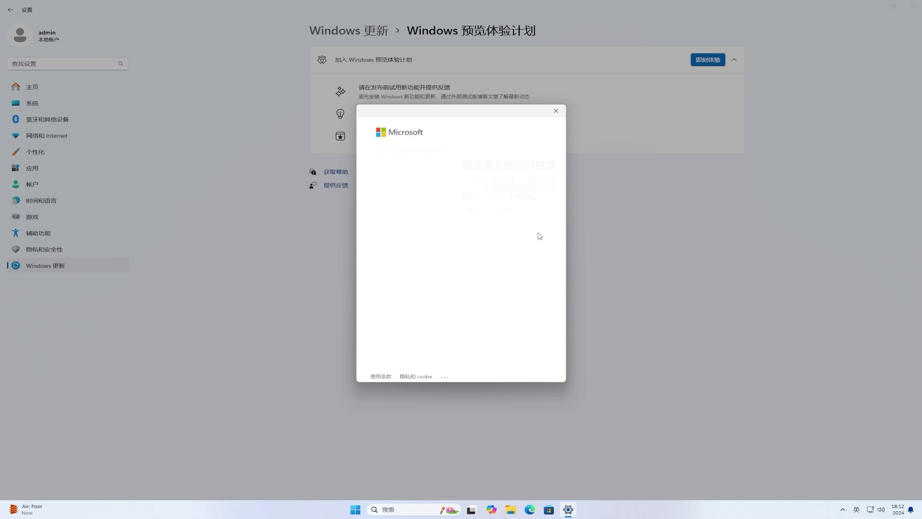
pyautogui.click(421, 212)
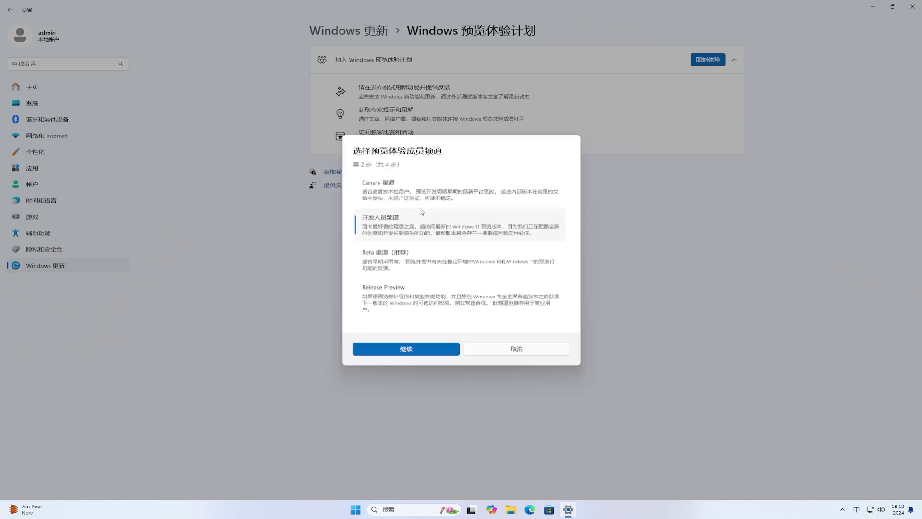
# - Pick the Canary channel, then close Settings from its taskbar icon
pyautogui.click(386, 186)
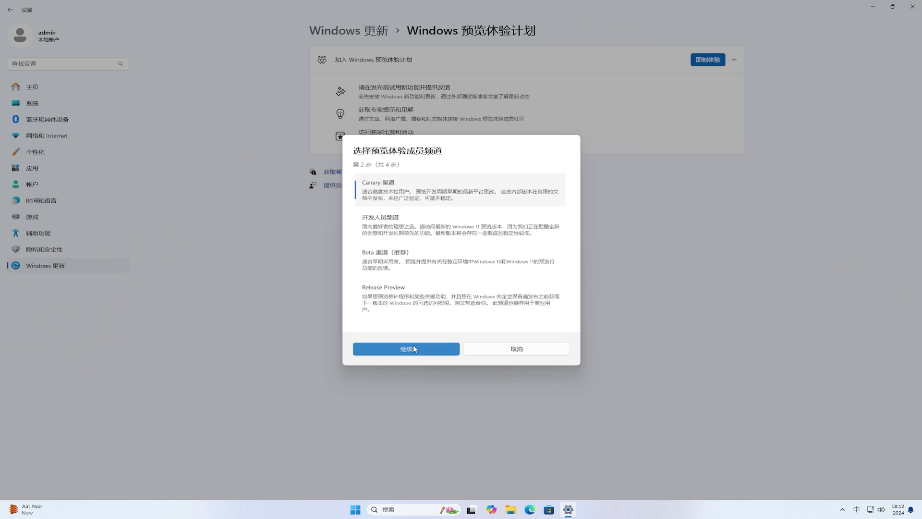
pyautogui.rightClick(570, 510)
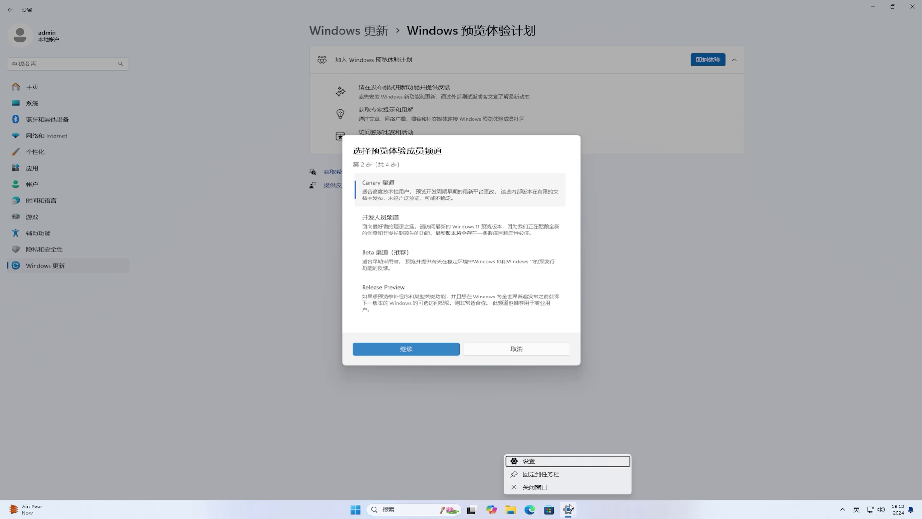
pyautogui.click(563, 489)
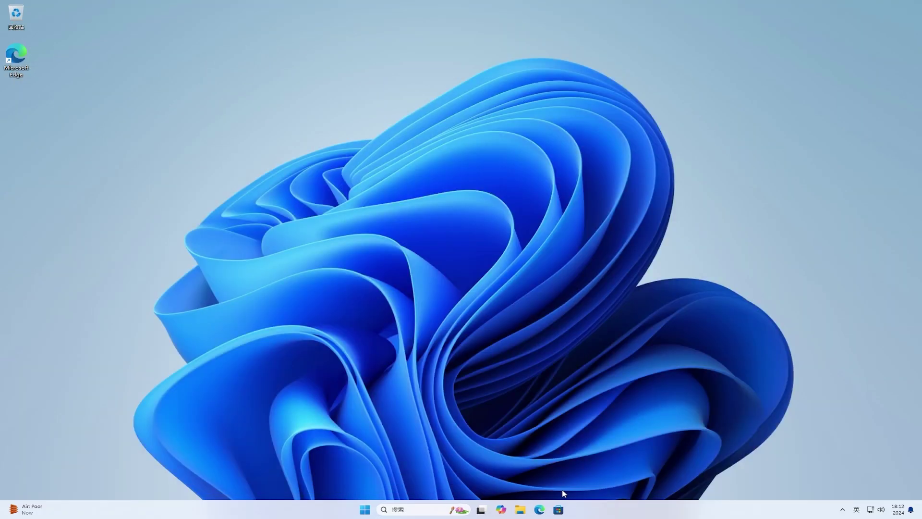
# - Reopen Settings from Start and go to Windows Update > Windows Insider Program
pyautogui.click(365, 510)
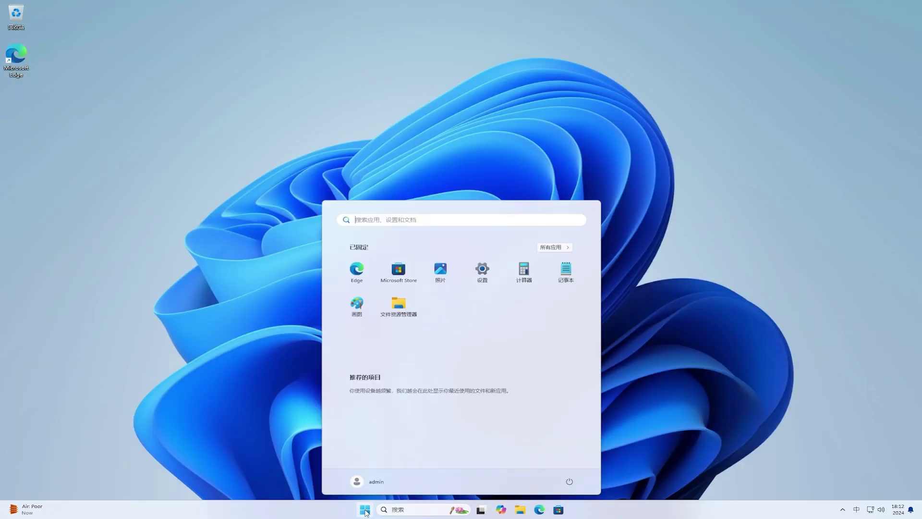
pyautogui.press('shift')
pyautogui.click(482, 271)
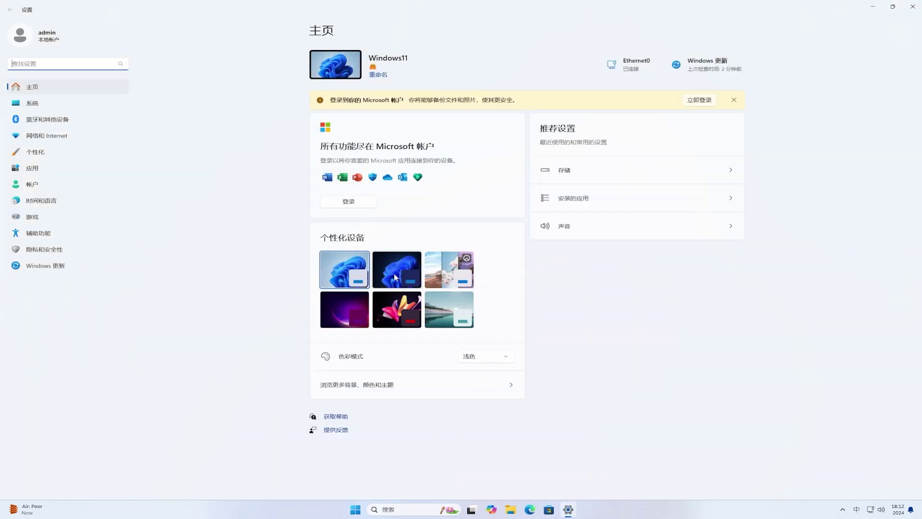
pyautogui.click(45, 266)
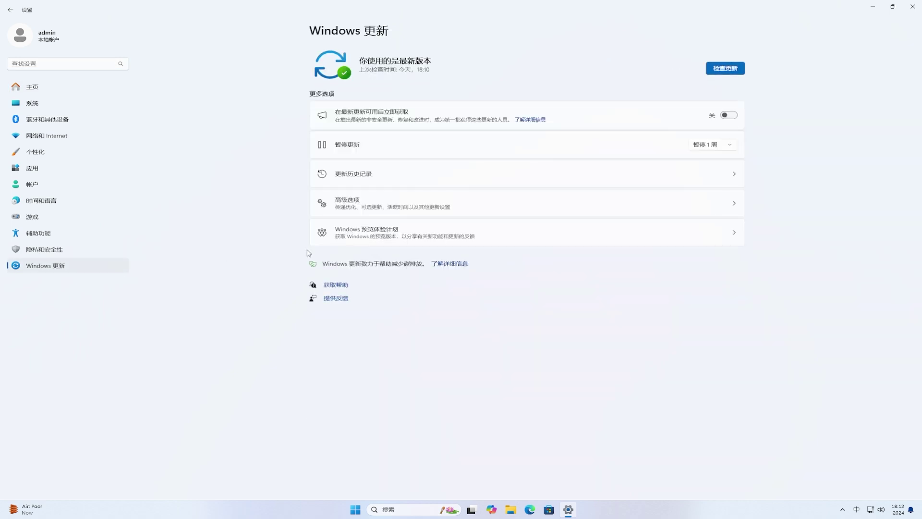
pyautogui.click(426, 235)
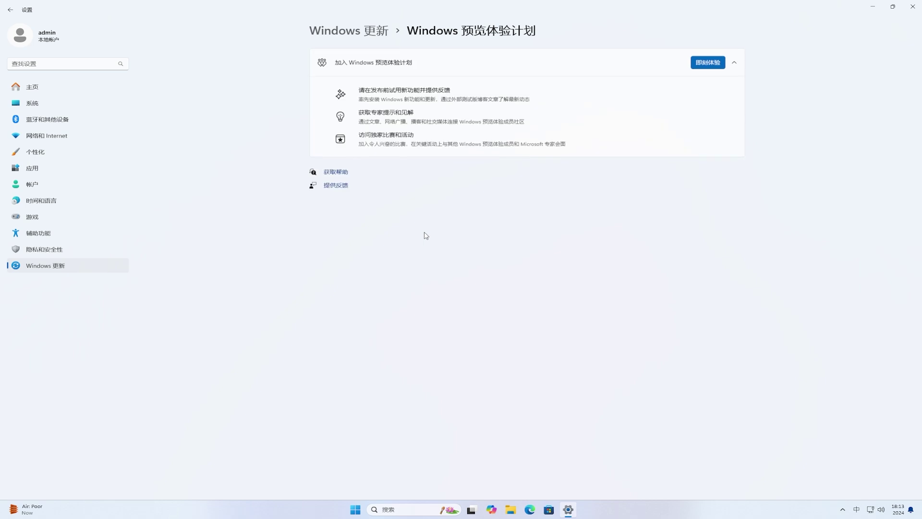
# - Start joining the Insider Program using the already linked Microsoft account
pyautogui.click(703, 60)
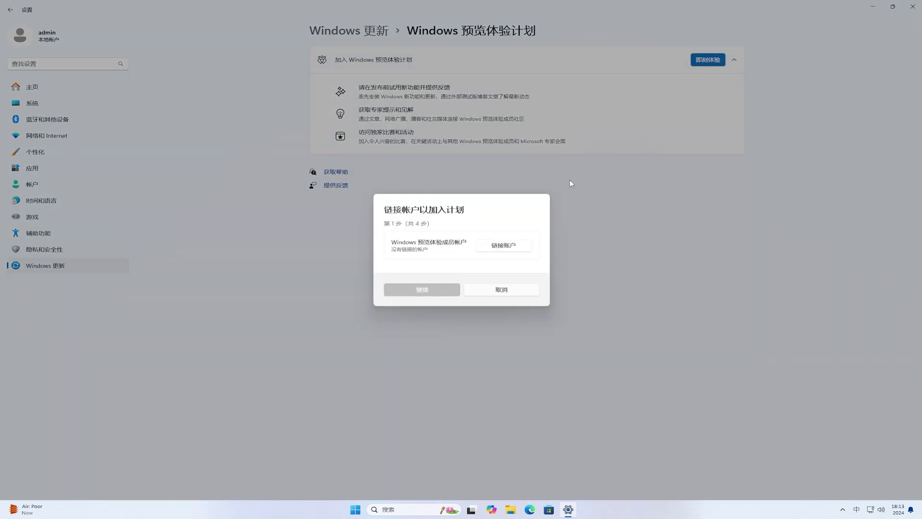
pyautogui.click(496, 246)
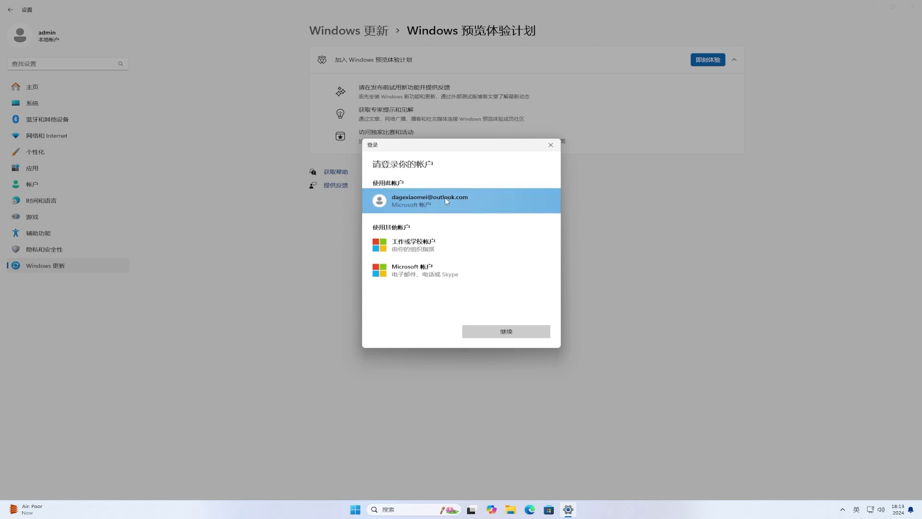
pyautogui.click(509, 330)
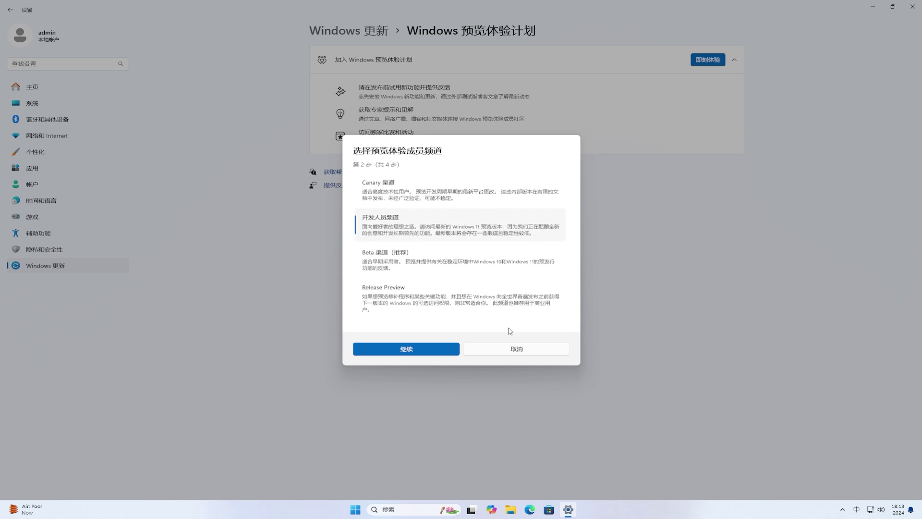
# - Choose the Canary channel, accept the warning and agreement, and restart now
pyautogui.click(397, 194)
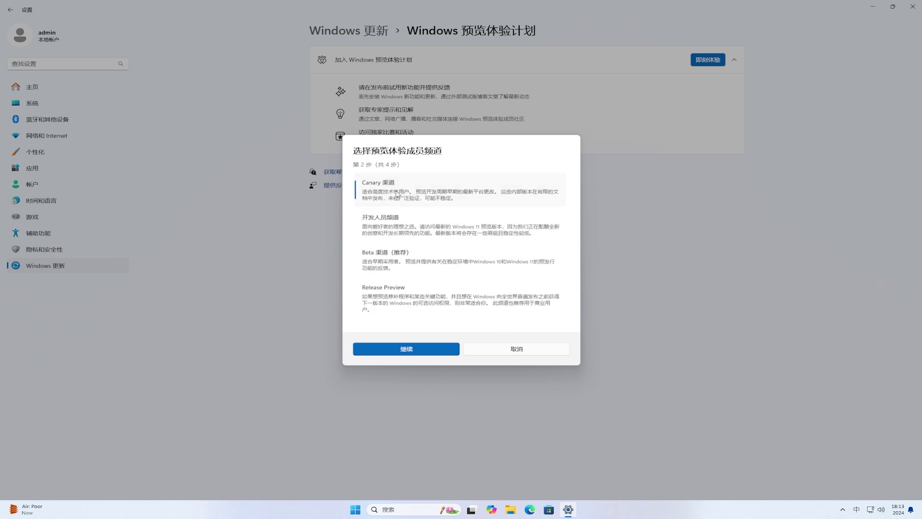
pyautogui.click(434, 346)
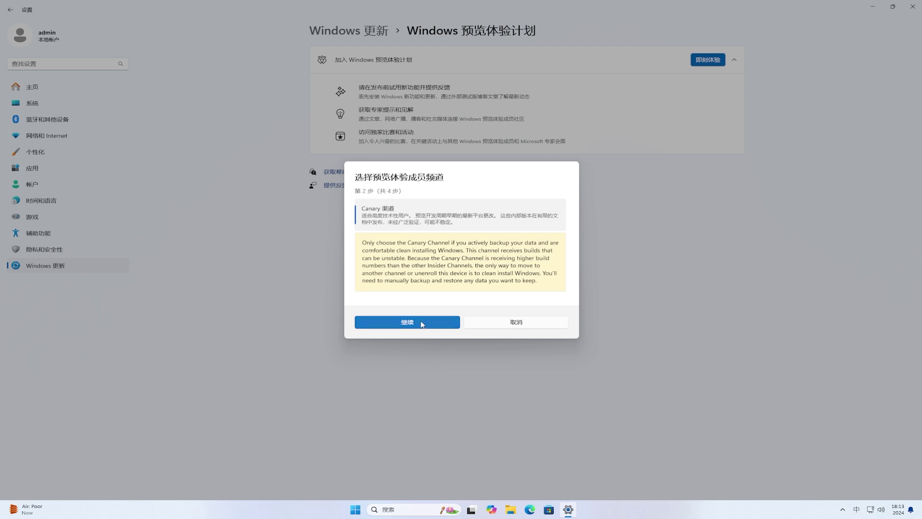
pyautogui.click(423, 325)
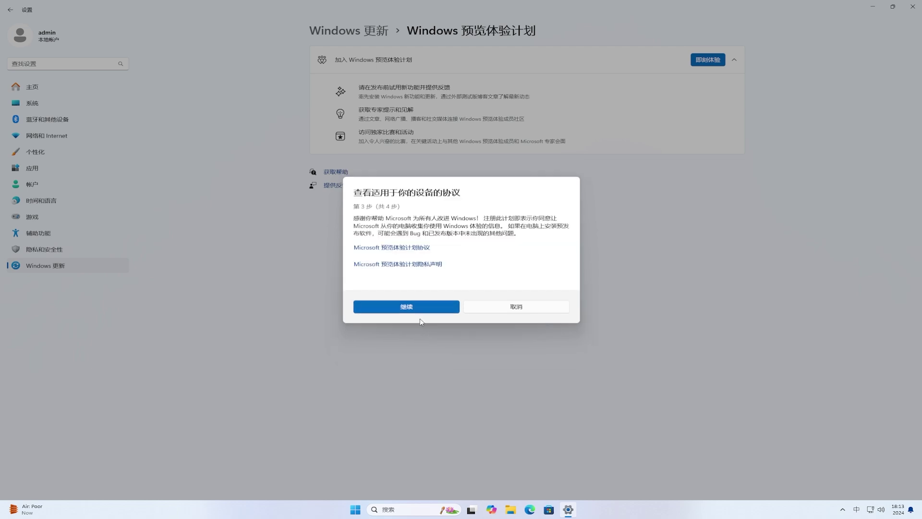
pyautogui.click(417, 303)
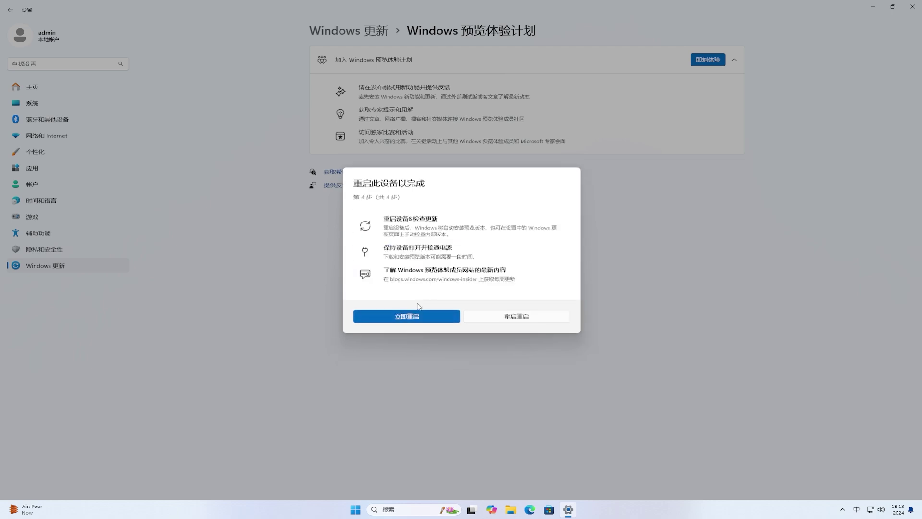
pyautogui.click(443, 317)
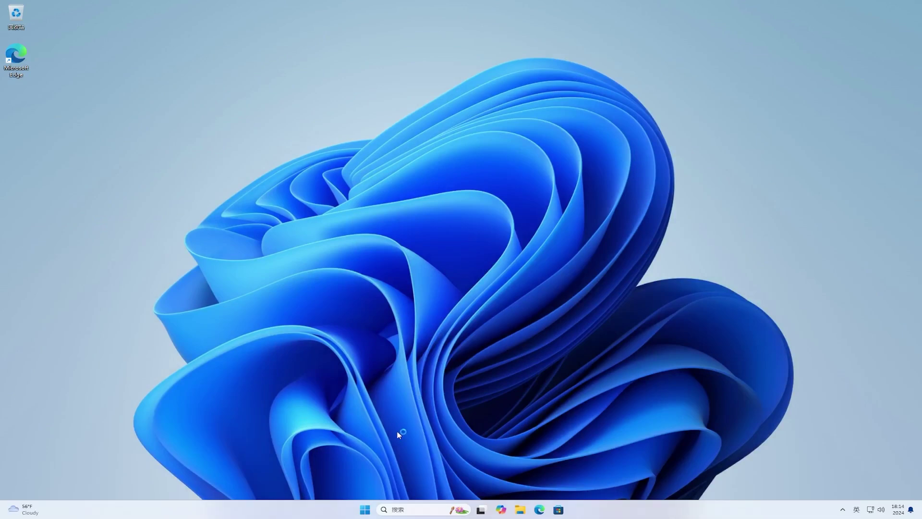
# - In Windows Update, turn on 'Get the latest updates as soon as they're available' and check for updates
pyautogui.click(365, 510)
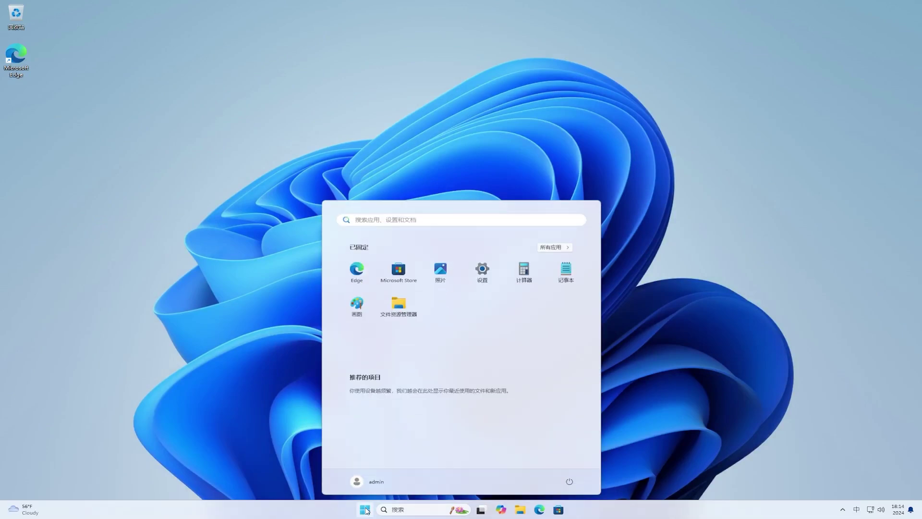
pyautogui.click(482, 272)
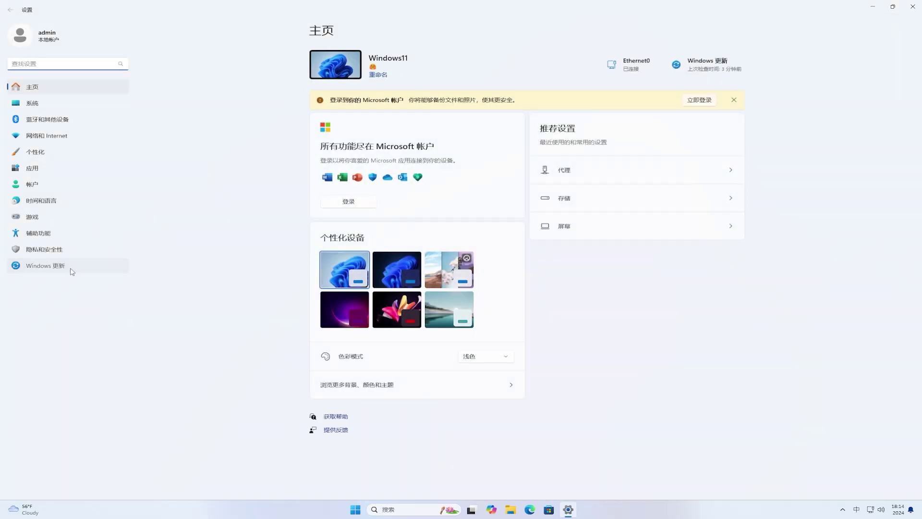
pyautogui.click(72, 272)
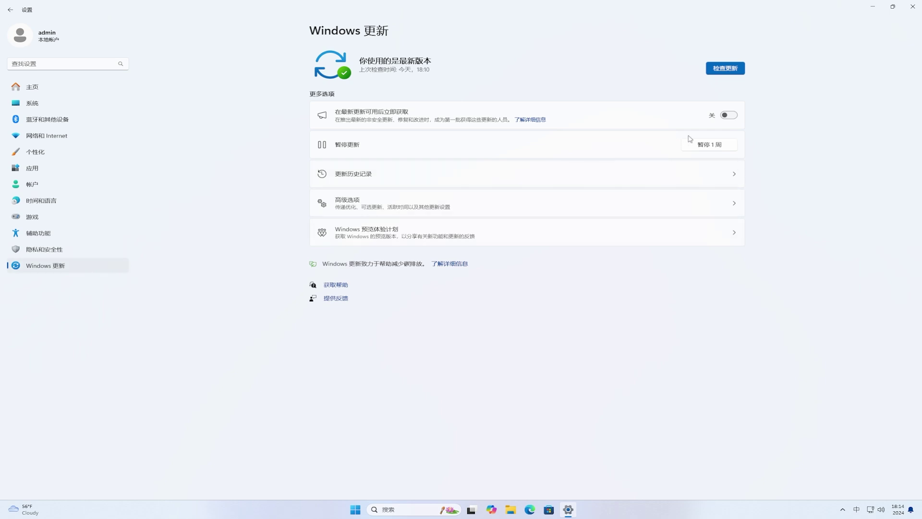
pyautogui.click(729, 115)
pyautogui.click(726, 70)
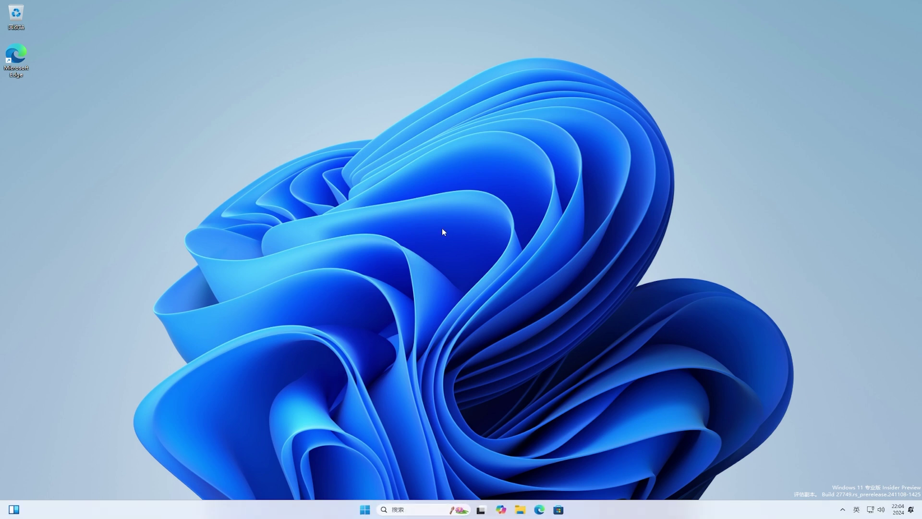
# - Show Local Disk (C:) Properties from This PC: 30.8 GB used, 68.2 GB free
pyautogui.click(520, 510)
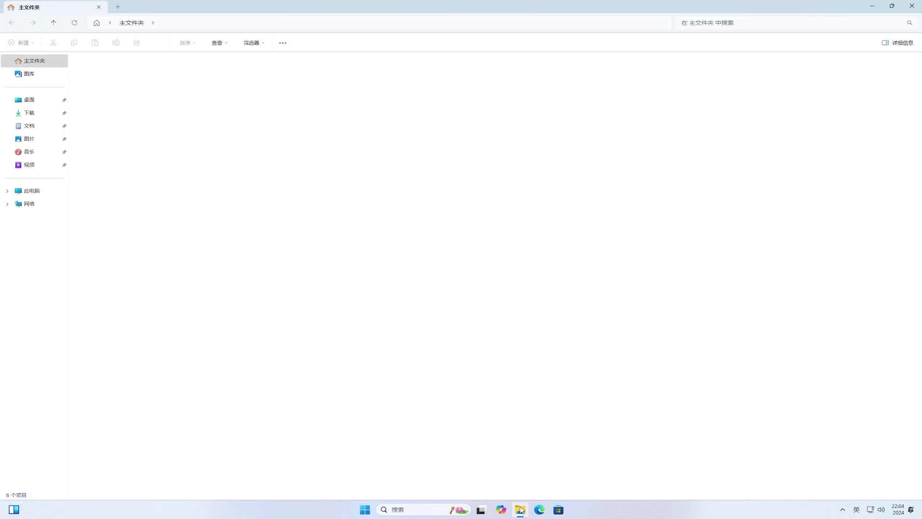
pyautogui.click(43, 193)
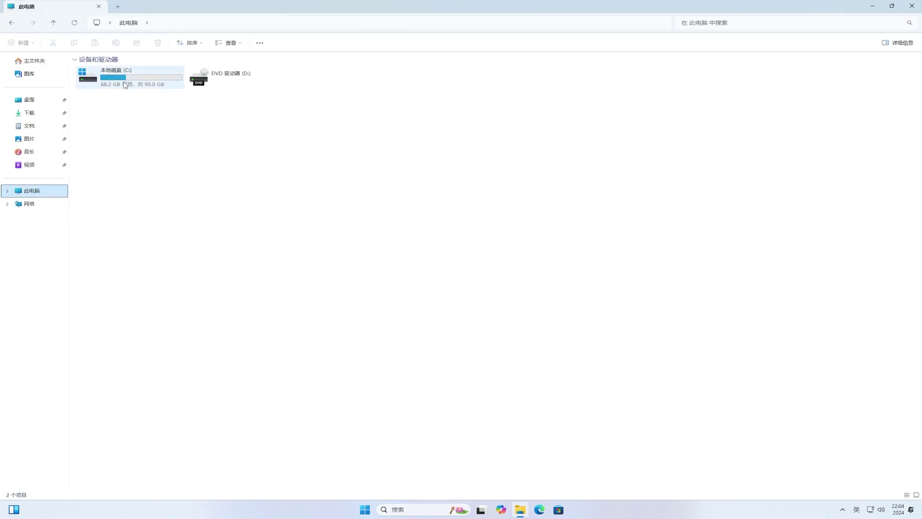
pyautogui.click(125, 85)
pyautogui.rightClick(124, 86)
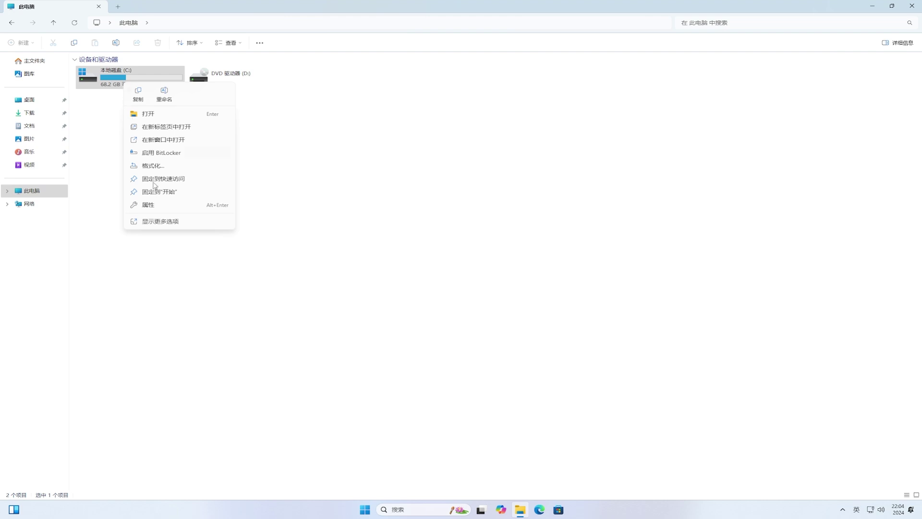
pyautogui.click(155, 206)
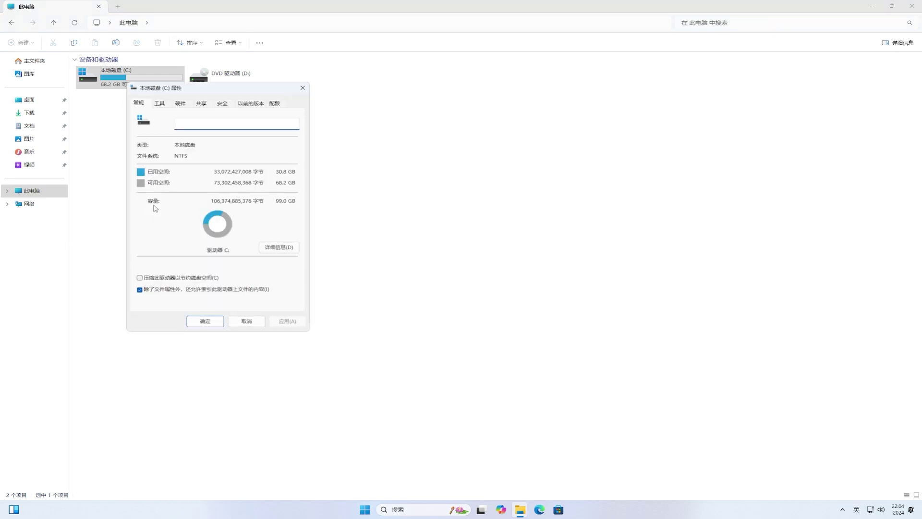
# - Remove C: temporary files including 11.8 GB of previous Windows installations, then close Settings
pyautogui.click(292, 247)
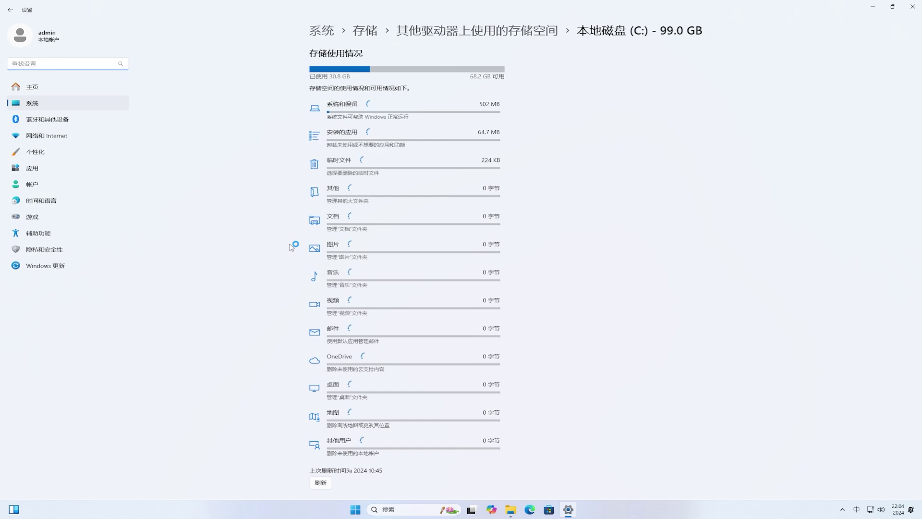
pyautogui.click(402, 166)
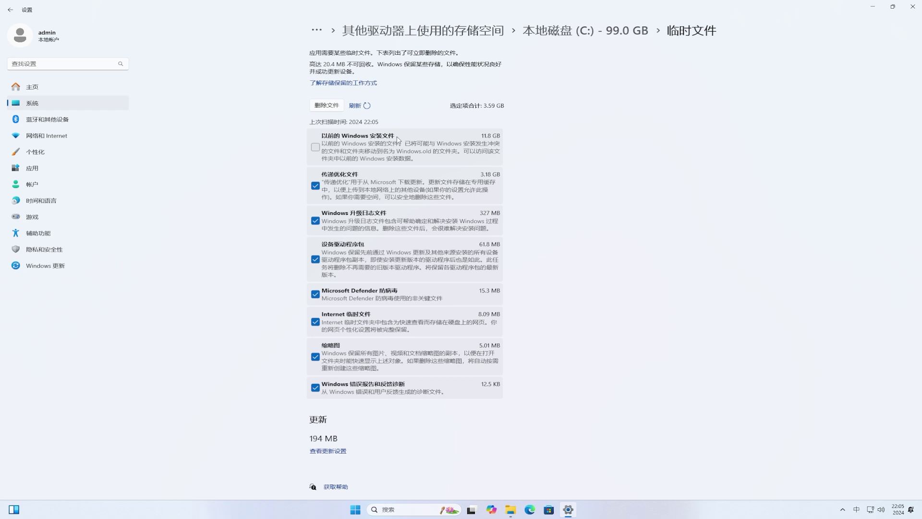
pyautogui.click(315, 148)
pyautogui.click(329, 106)
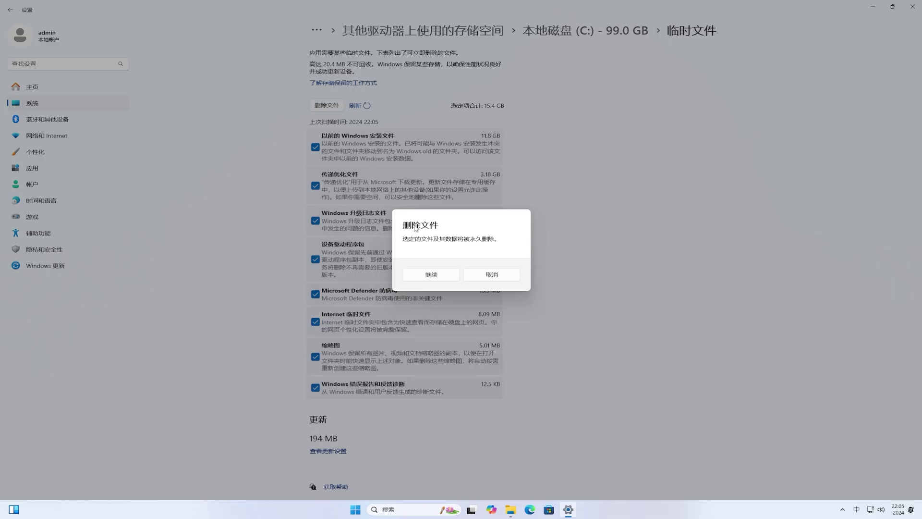
pyautogui.click(449, 274)
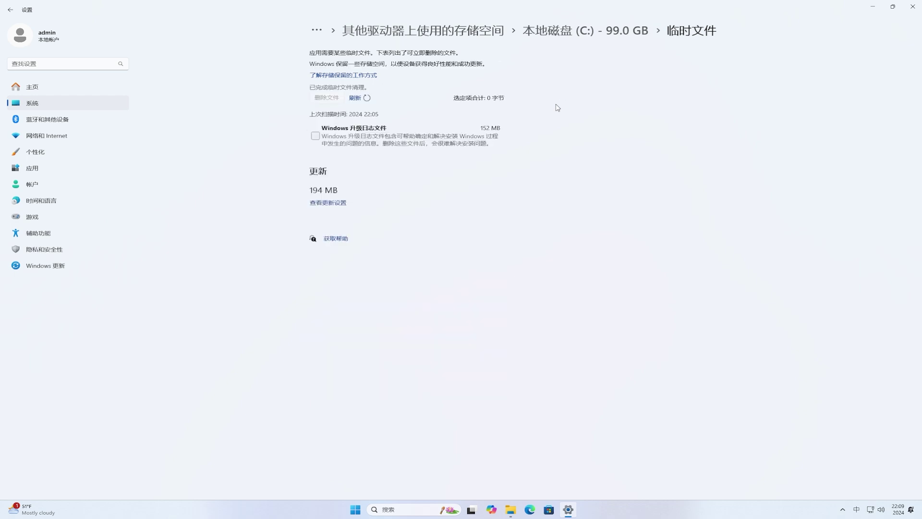
pyautogui.click(912, 6)
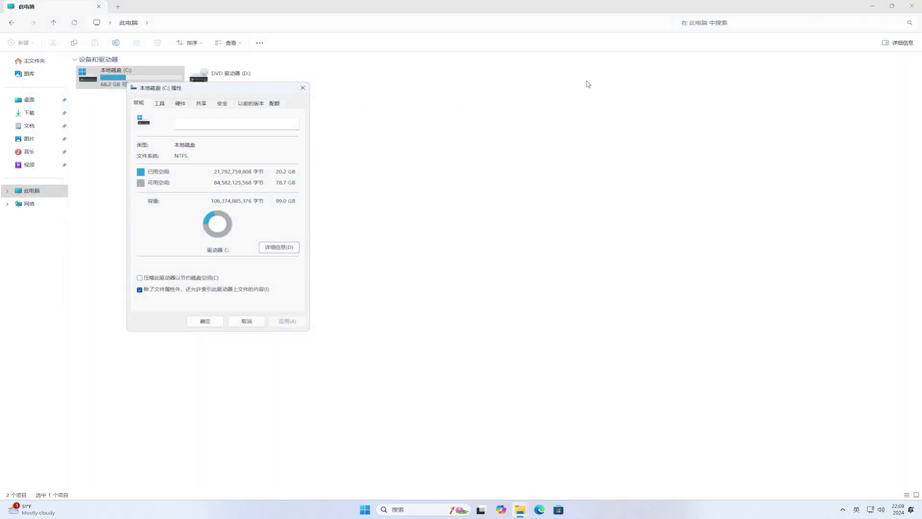
# - Close the Local Disk (C:) Properties dialog and the File Explorer window
pyautogui.click(302, 88)
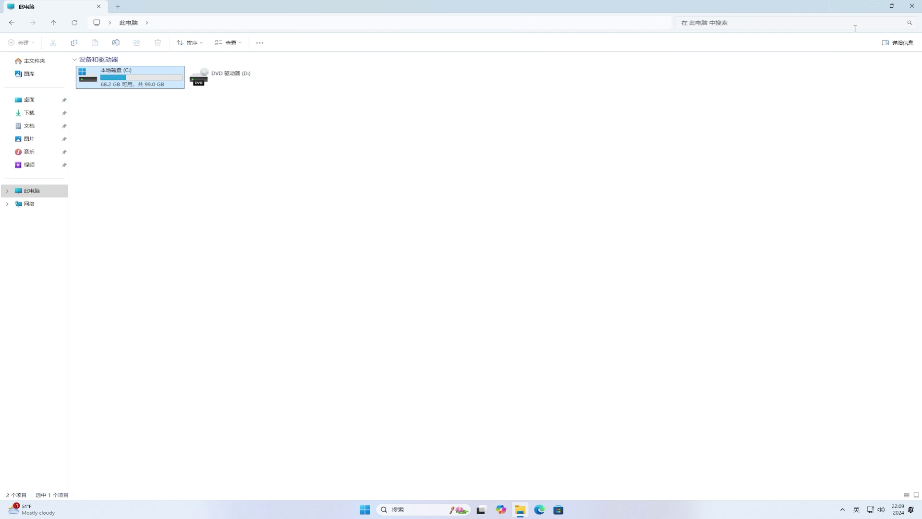
pyautogui.click(912, 7)
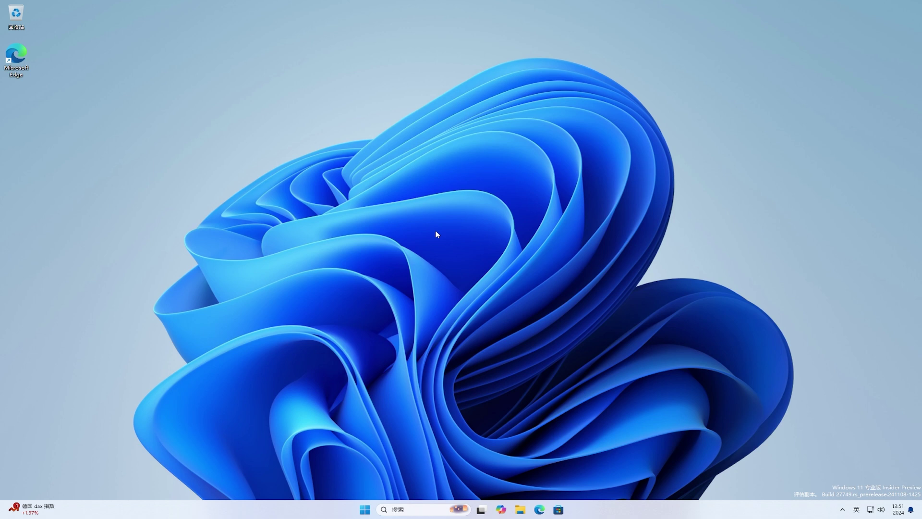
pyautogui.click(363, 510)
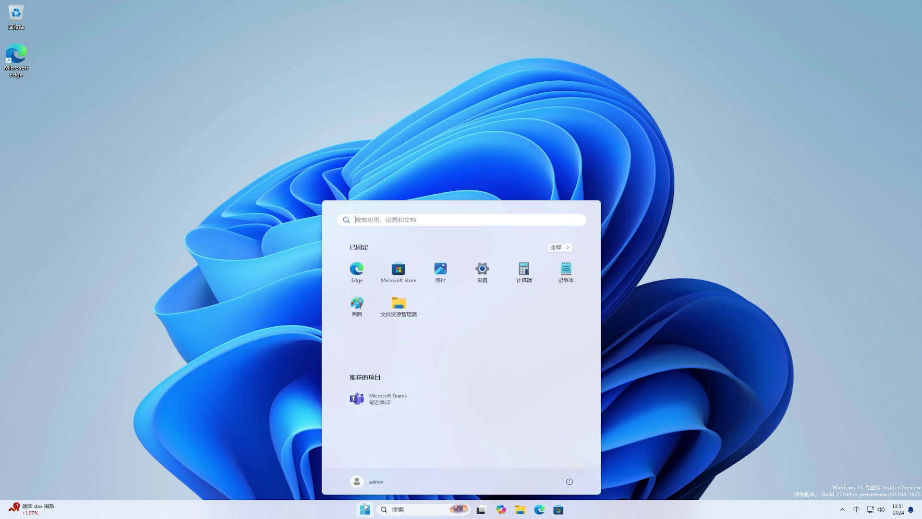
pyautogui.click(482, 273)
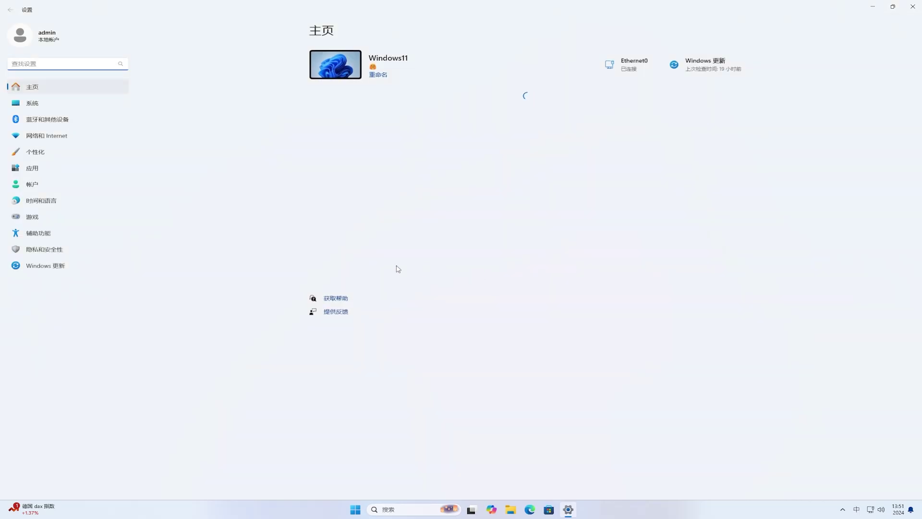
pyautogui.click(50, 201)
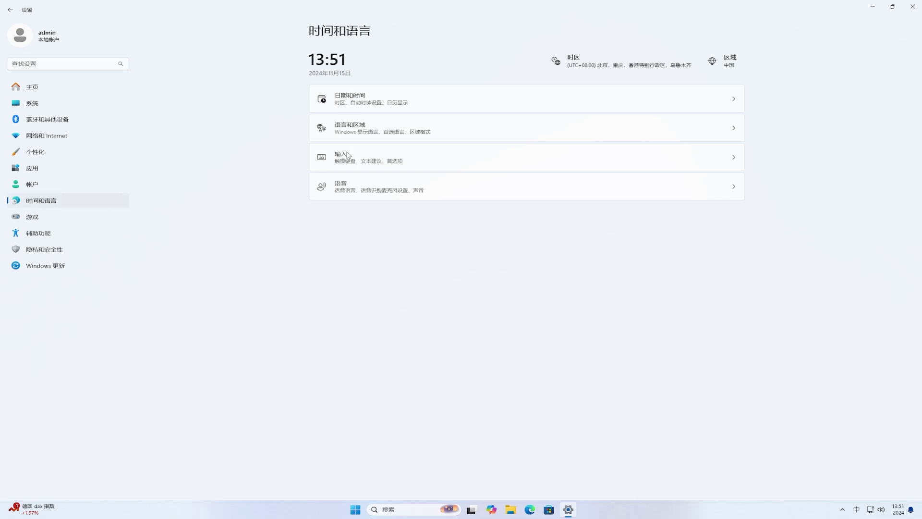
pyautogui.click(469, 126)
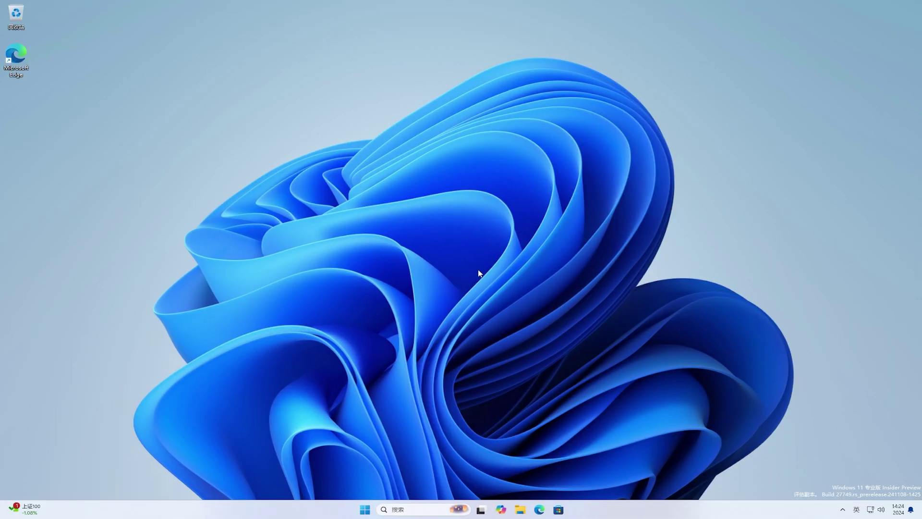
# - Open Microsoft Store enlarged and go to the 微信 page in the 腾讯应用宝 section
pyautogui.click(559, 510)
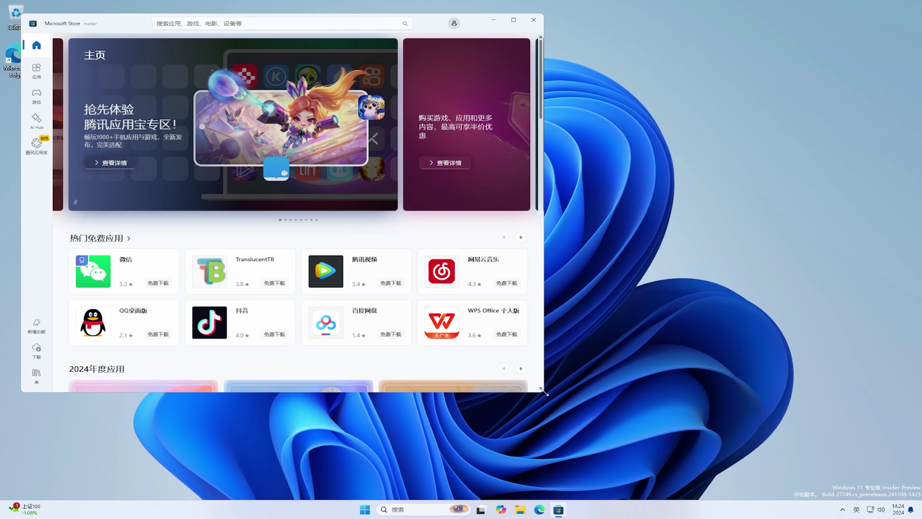
pyautogui.moveTo(544, 395); pyautogui.dragTo(720, 435)
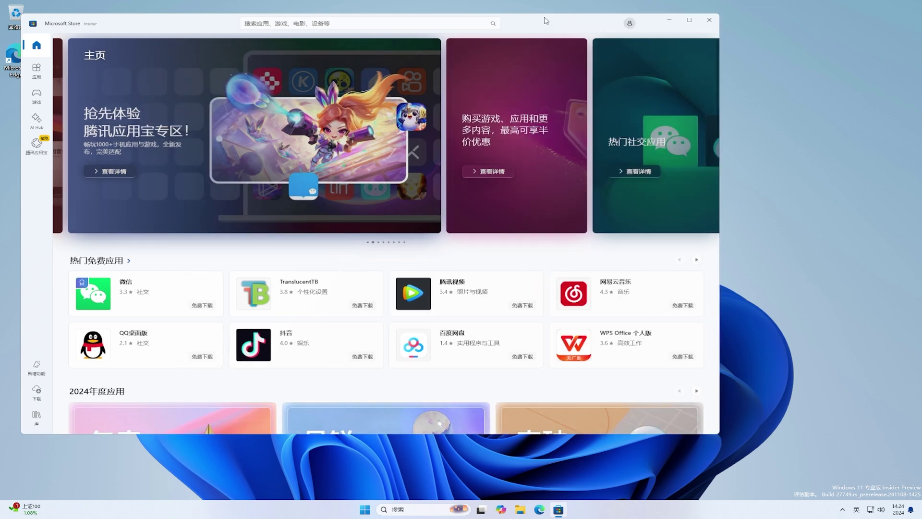
pyautogui.moveTo(546, 21); pyautogui.dragTo(659, 43)
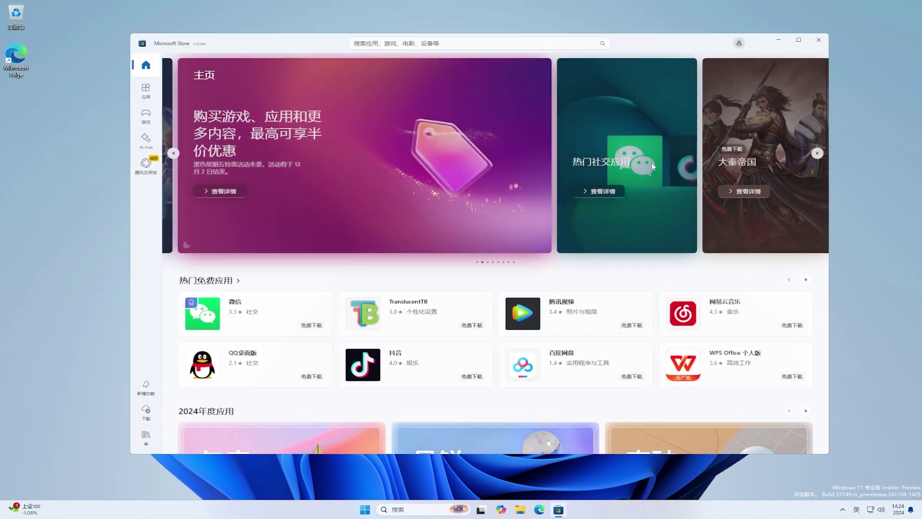
pyautogui.click(146, 165)
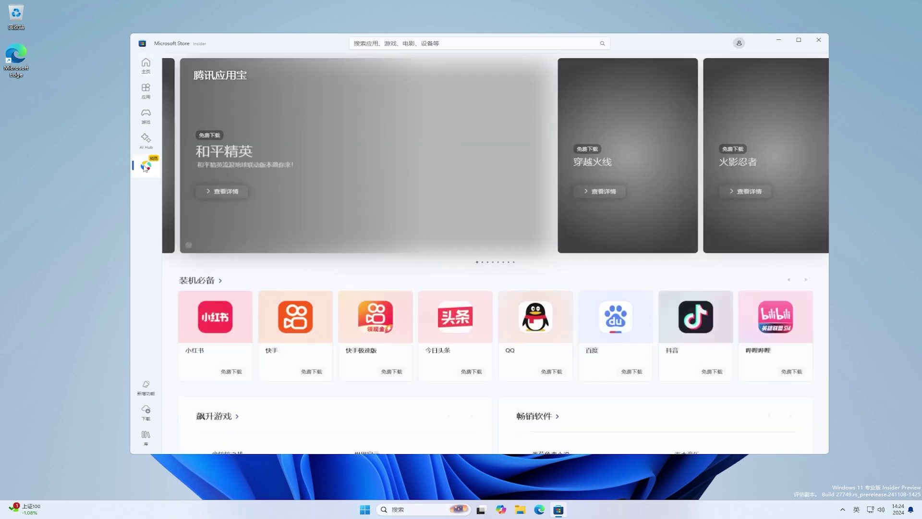
pyautogui.scroll(-4, 744, 352)
pyautogui.scroll(-2, 744, 353)
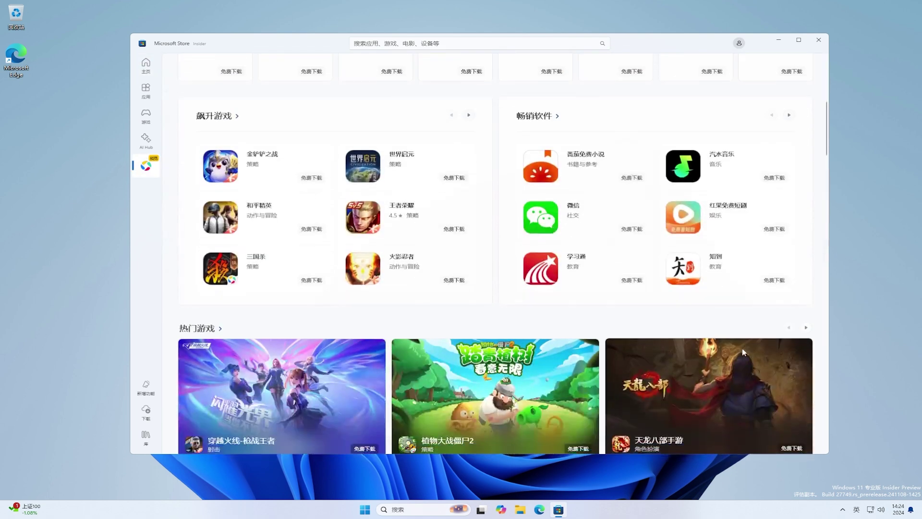
pyautogui.click(541, 222)
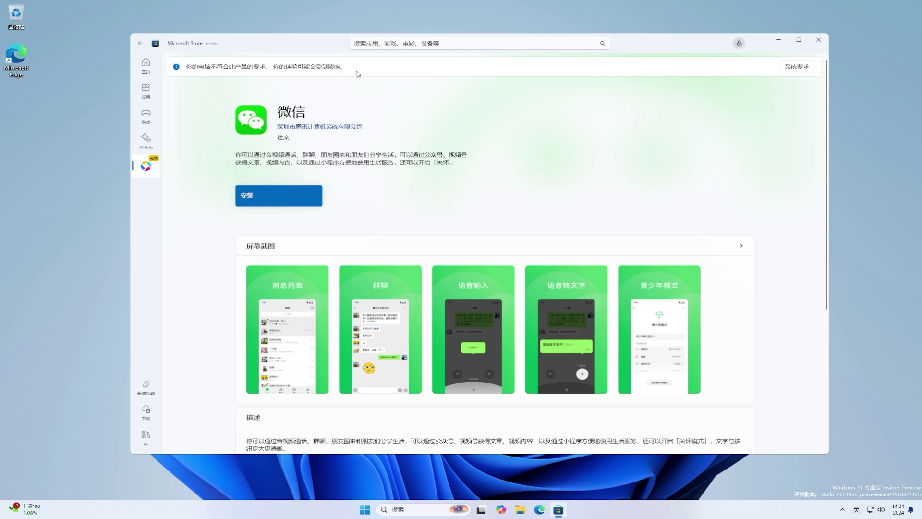
# - Review WeChat's app engine system requirements, then close the Store and open Start
pyautogui.click(796, 67)
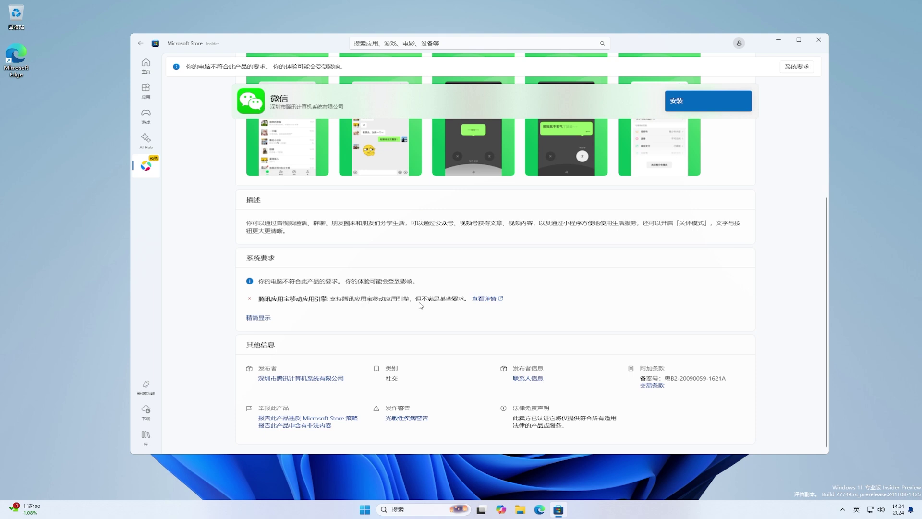
pyautogui.click(486, 299)
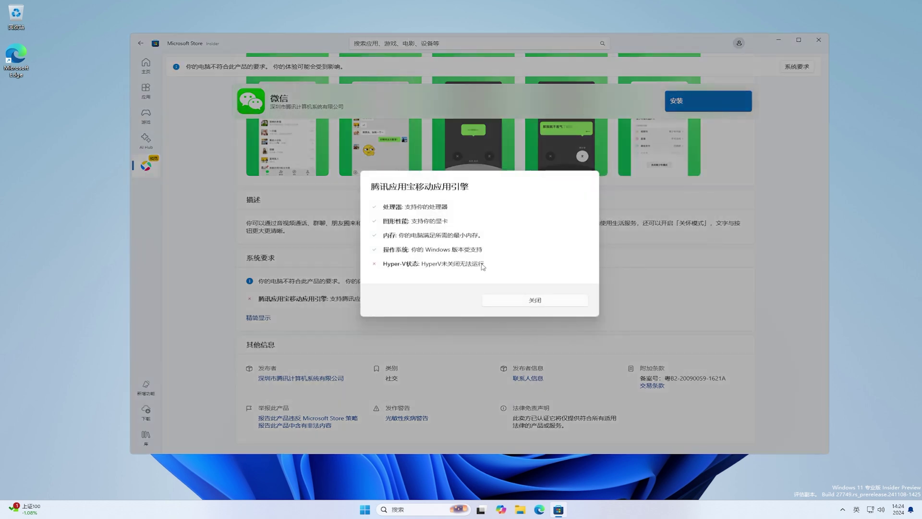
pyautogui.click(539, 301)
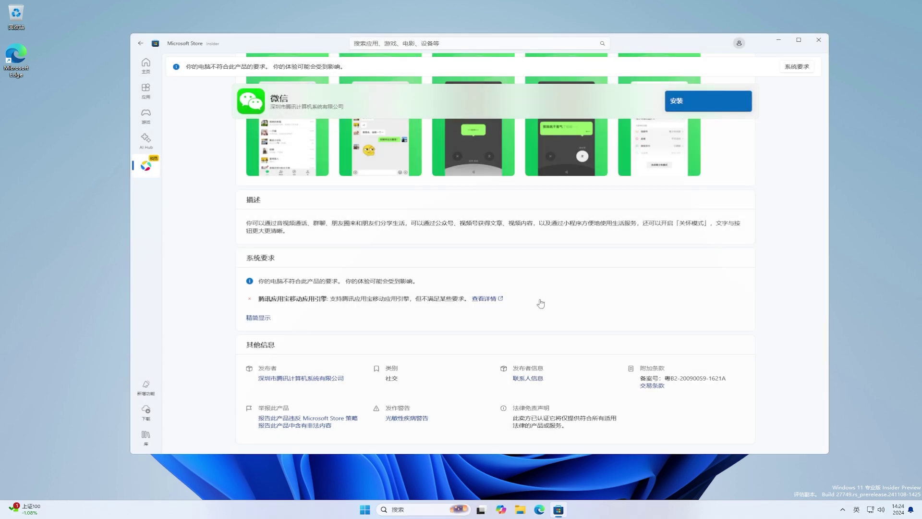
pyautogui.click(818, 43)
pyautogui.click(365, 510)
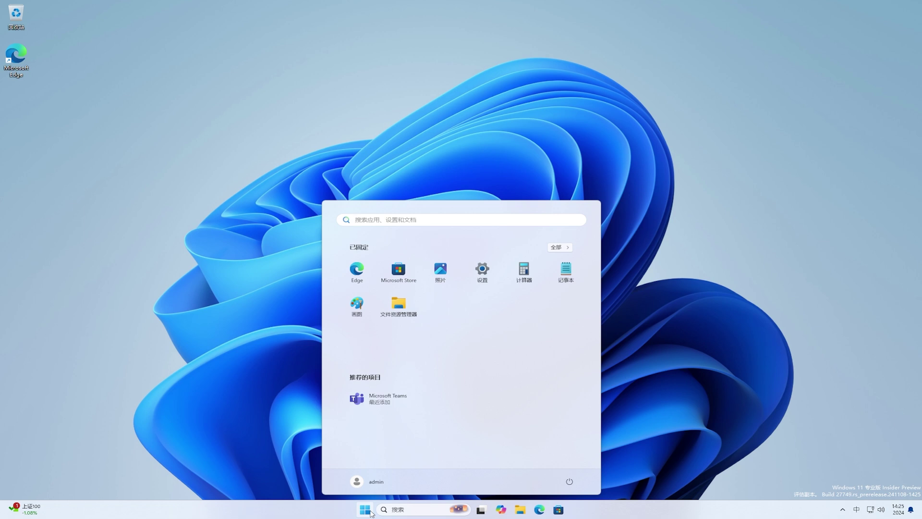
# - Enable Hyper-V through appwiz.cpl's Windows features and restart the PC
pyautogui.write('appwiz.cpl')
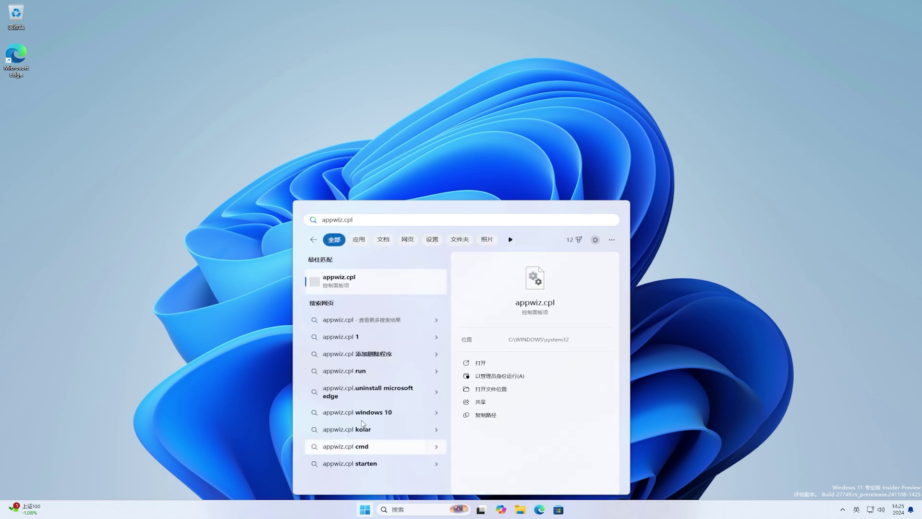
pyautogui.click(366, 288)
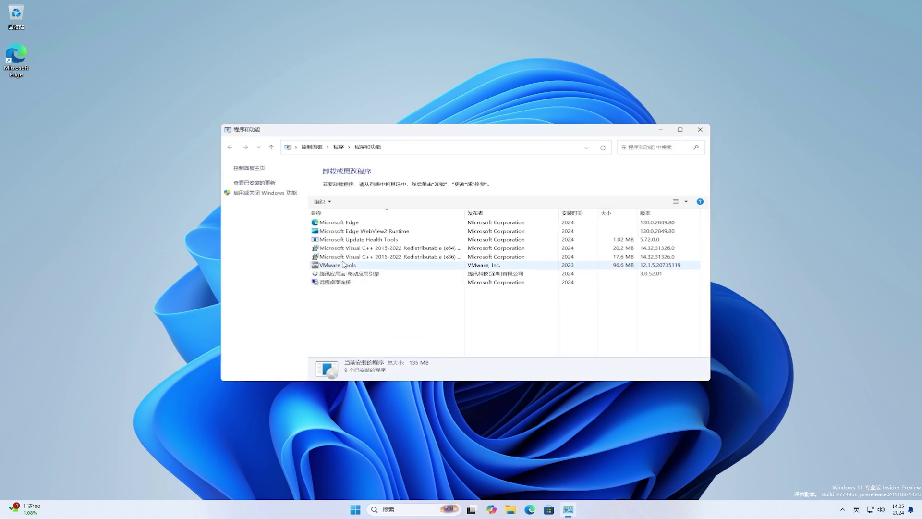
pyautogui.click(286, 194)
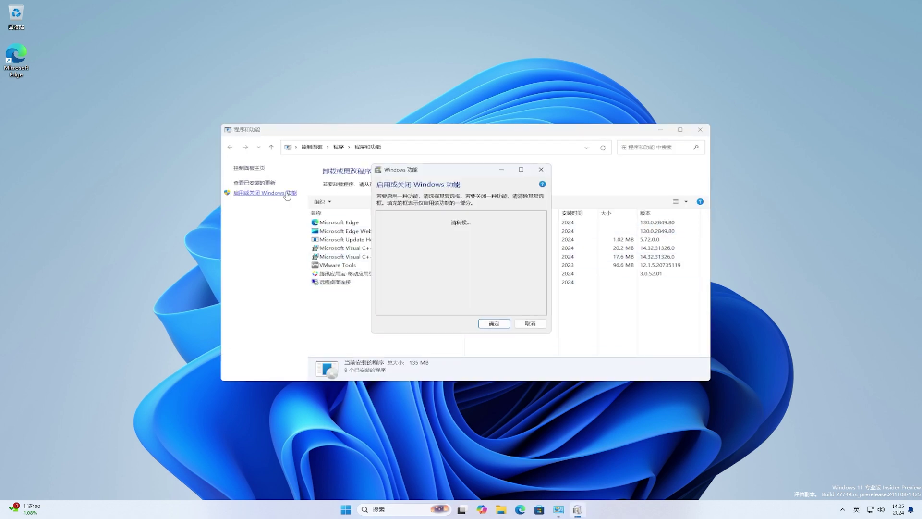
pyautogui.click(388, 240)
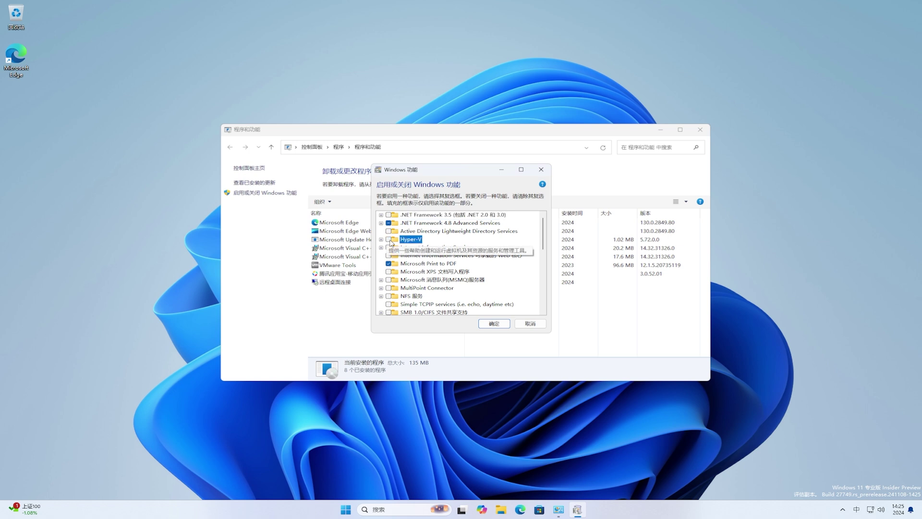
pyautogui.click(494, 325)
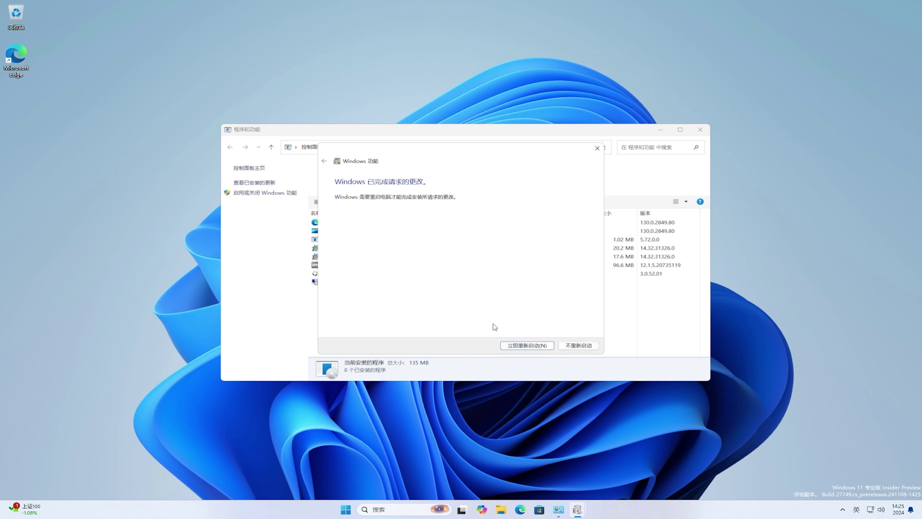
pyautogui.click(520, 346)
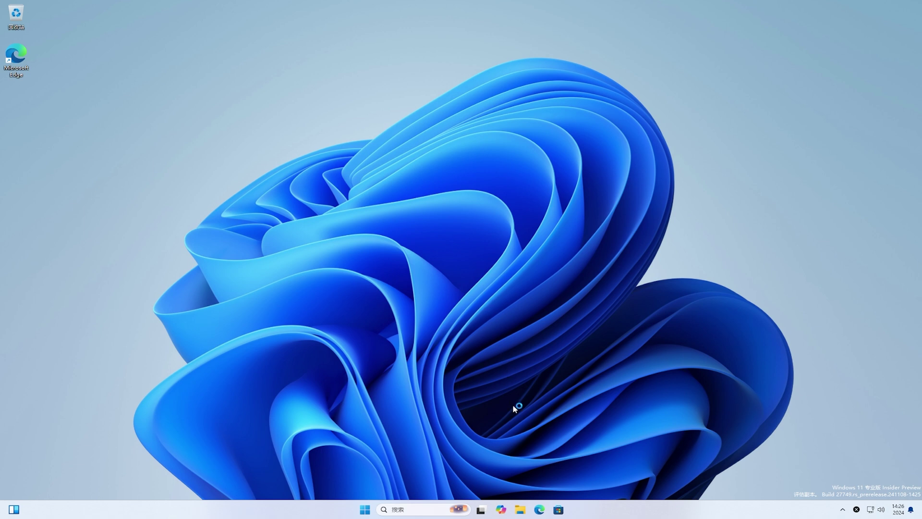
# - Open WeChat's page under 腾讯应用宝 in Microsoft Store and view its app engine requirement details
pyautogui.click(559, 510)
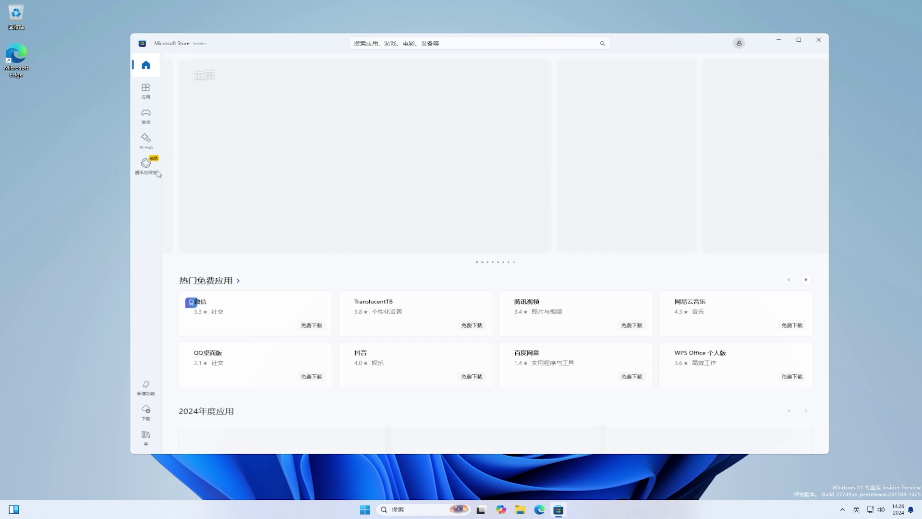
pyautogui.click(154, 169)
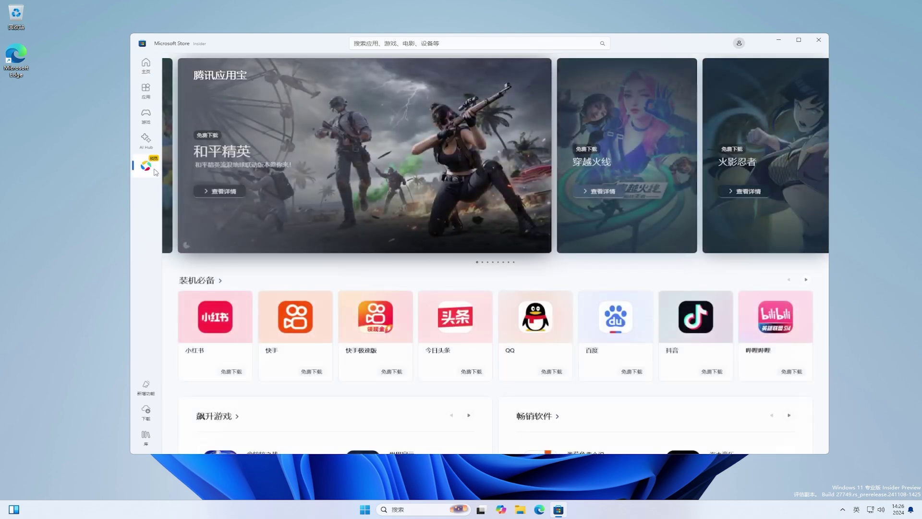
pyautogui.scroll(-1, 773, 370)
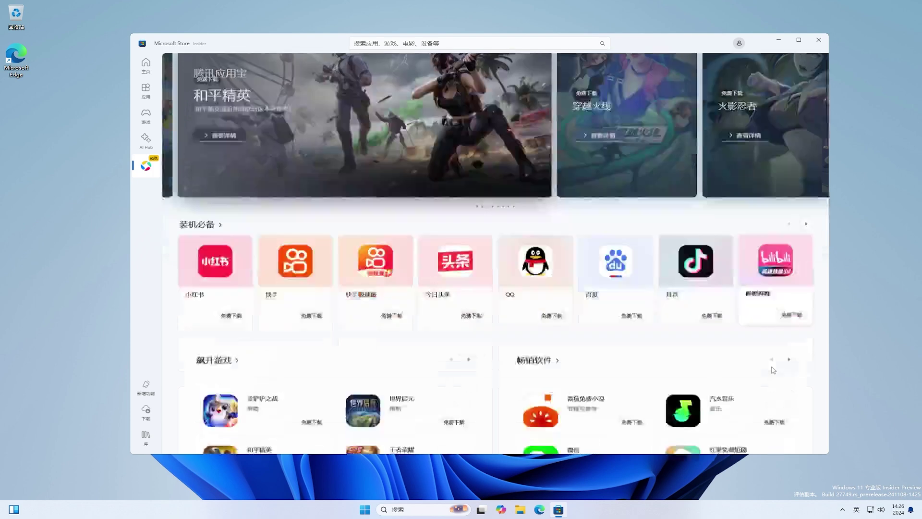
pyautogui.scroll(-5, 773, 369)
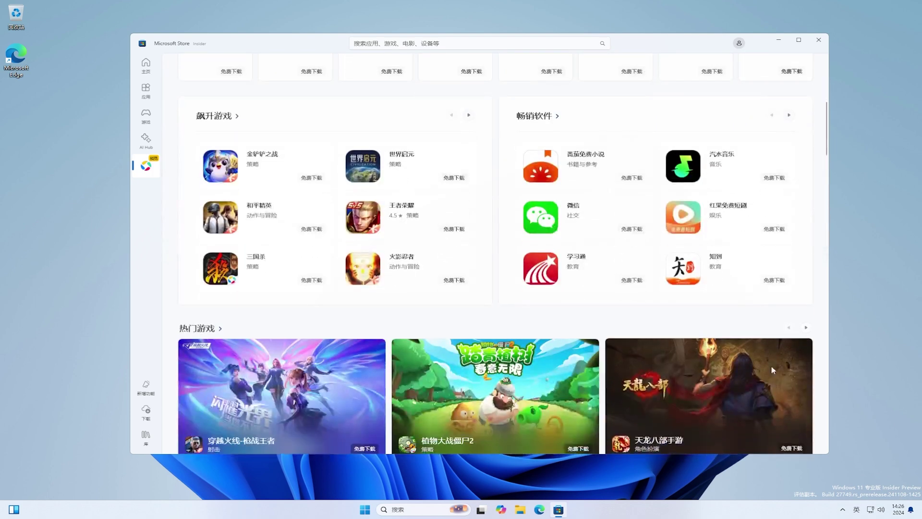
pyautogui.click(557, 228)
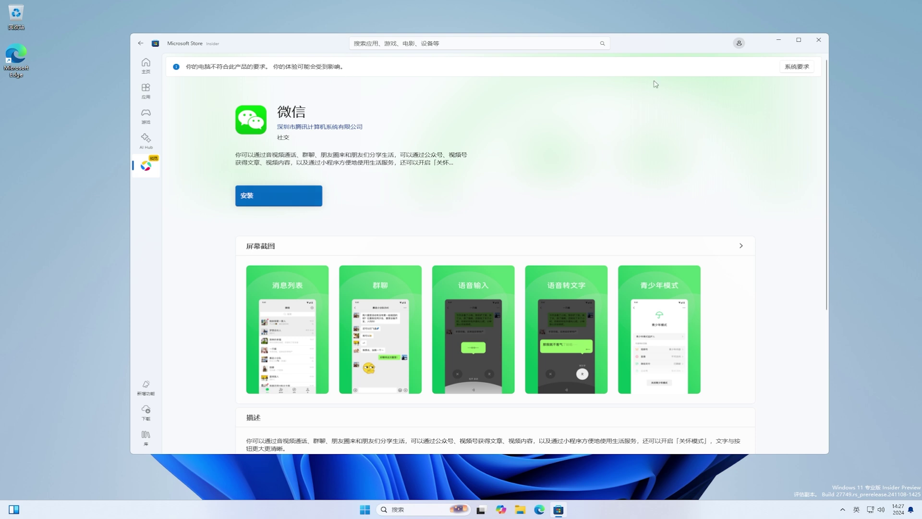
pyautogui.click(813, 68)
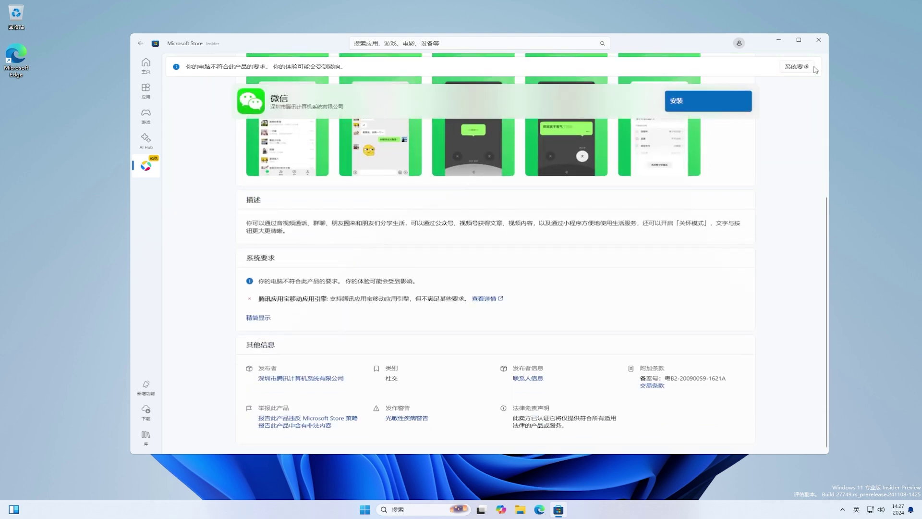
pyautogui.click(482, 300)
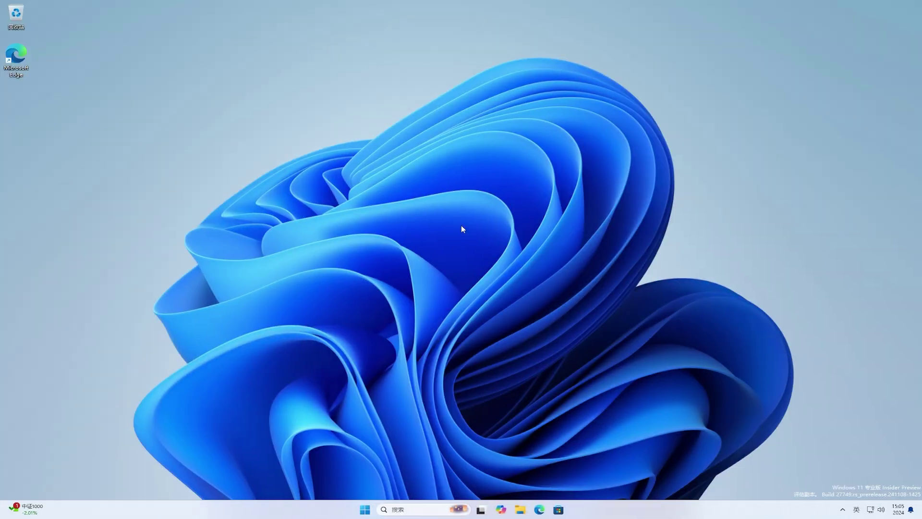
# - Reopen WeChat's page under 腾讯应用宝 in Microsoft Store and start installing it
pyautogui.click(559, 509)
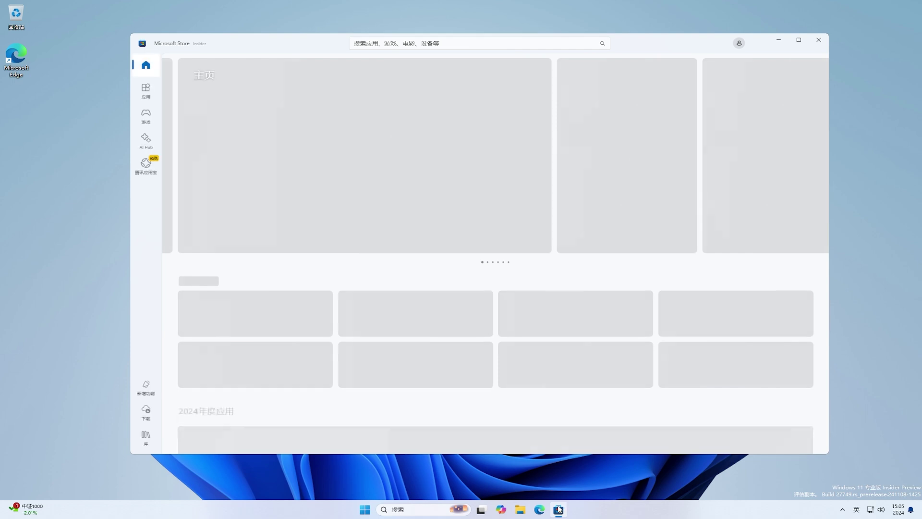
pyautogui.click(144, 165)
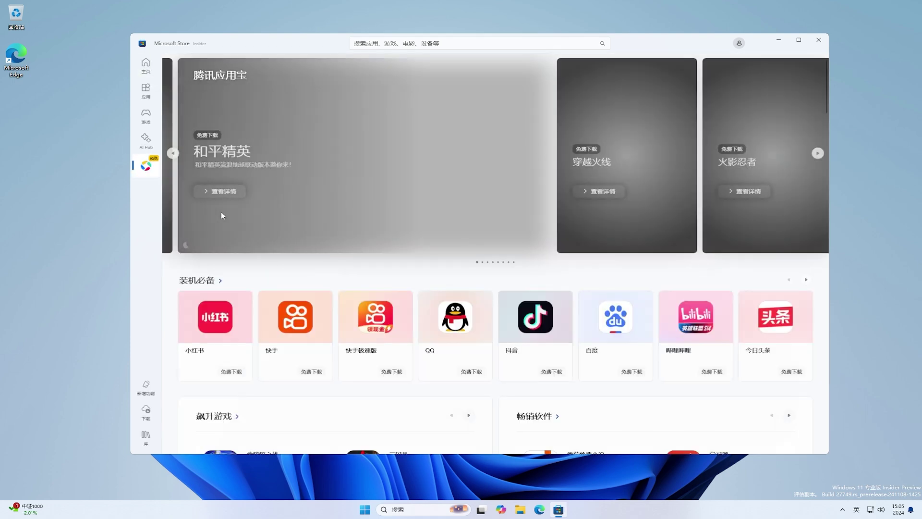
pyautogui.scroll(-4, 599, 395)
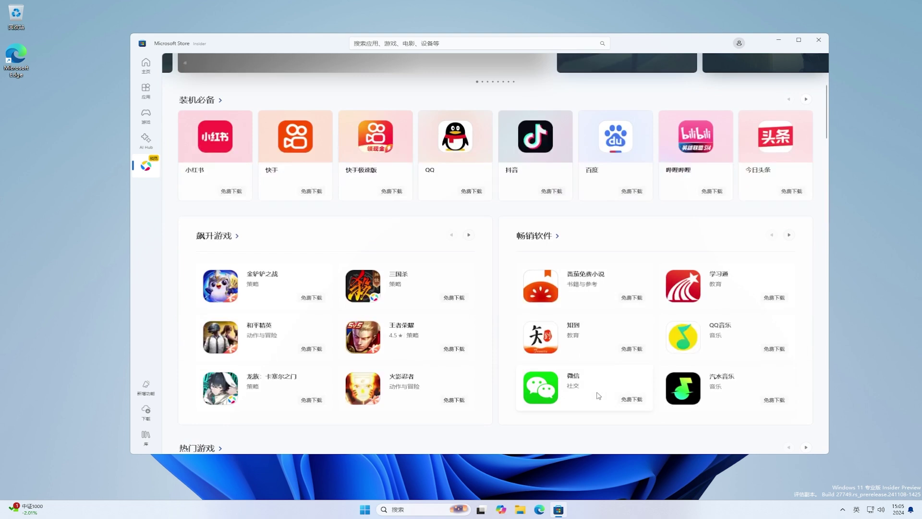
pyautogui.click(598, 395)
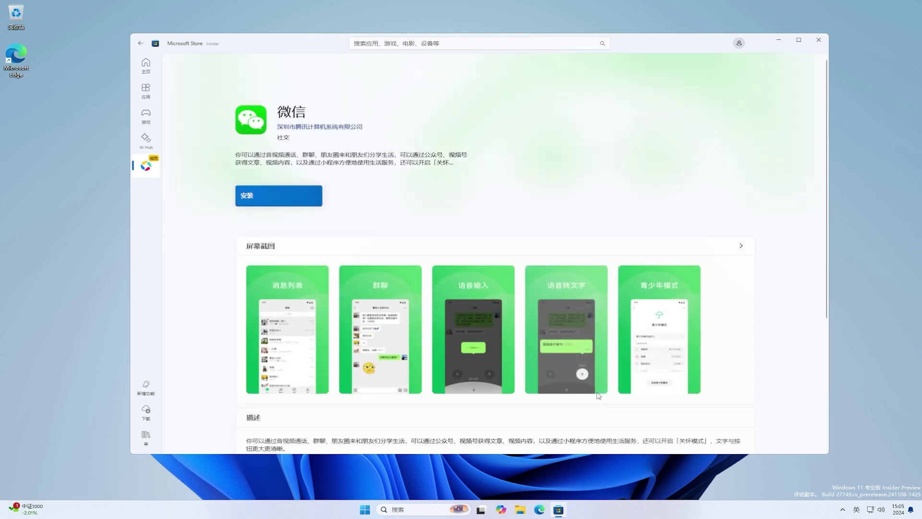
pyautogui.click(308, 200)
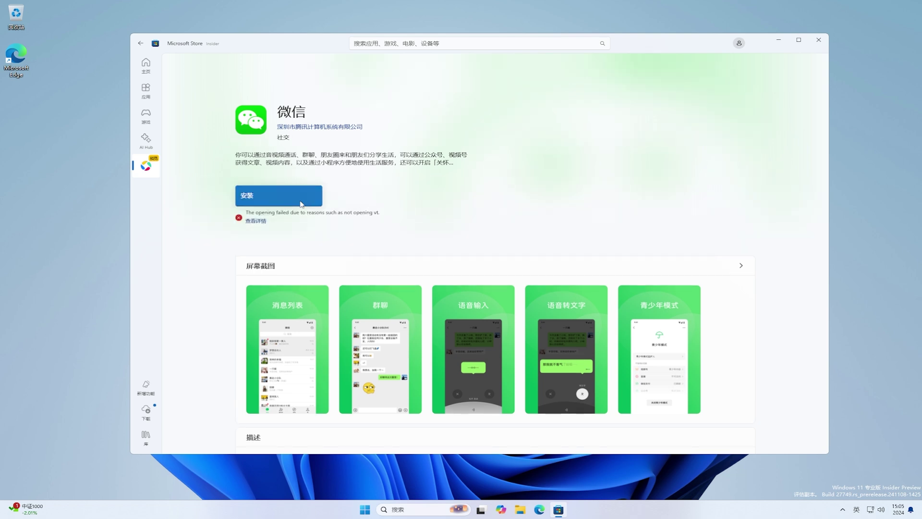
# - Check why the install failed (VT not enabled, 0x80131500), dismiss the error, and retry installing
pyautogui.click(264, 221)
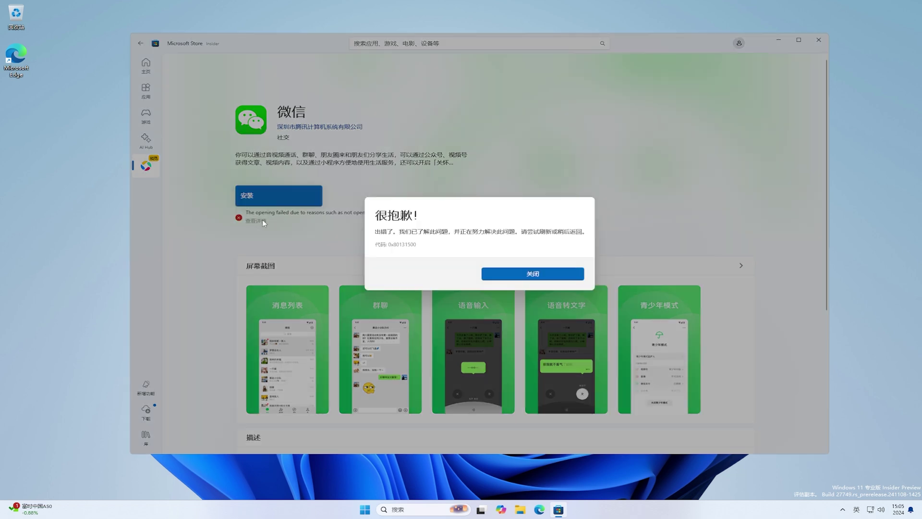
pyautogui.click(532, 272)
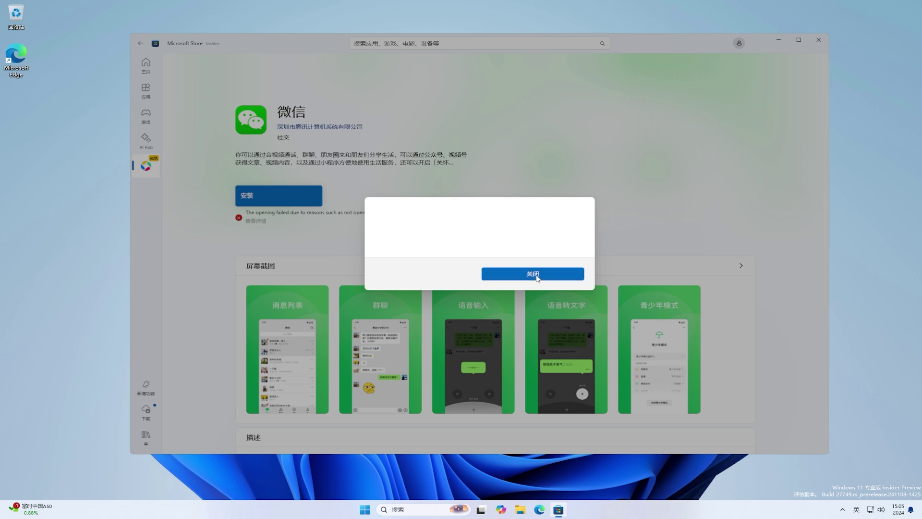
pyautogui.click(304, 201)
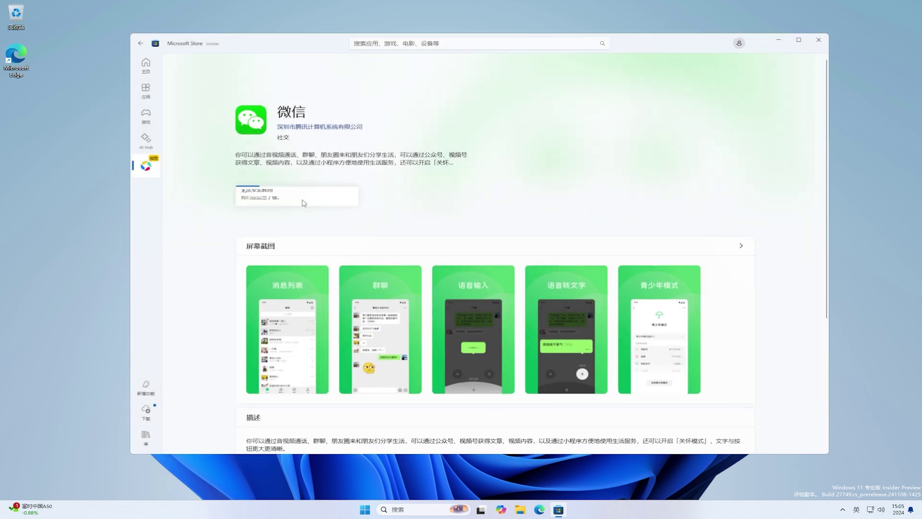